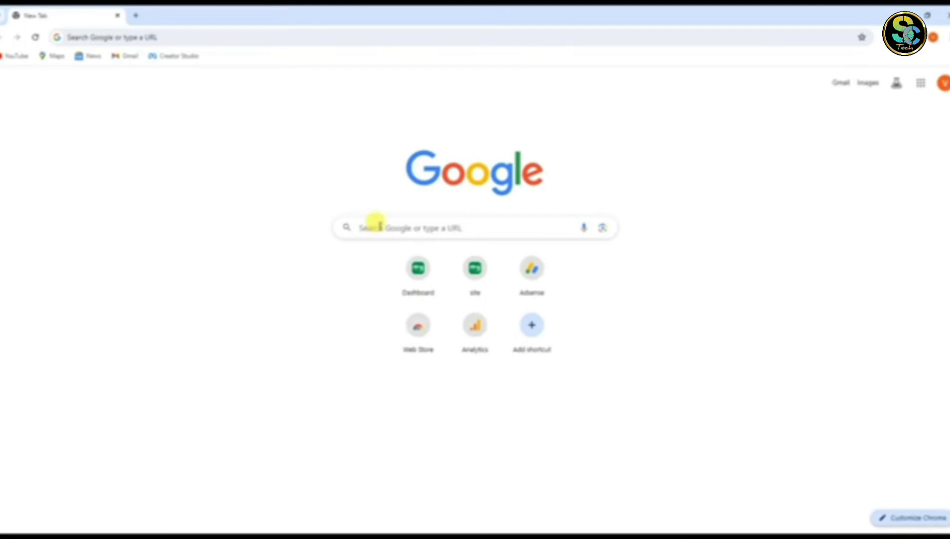
Search the web for "BOCW bihar" and open the Bihar Building & Other Construction Workers Welfare Board website
left_click(377, 224)
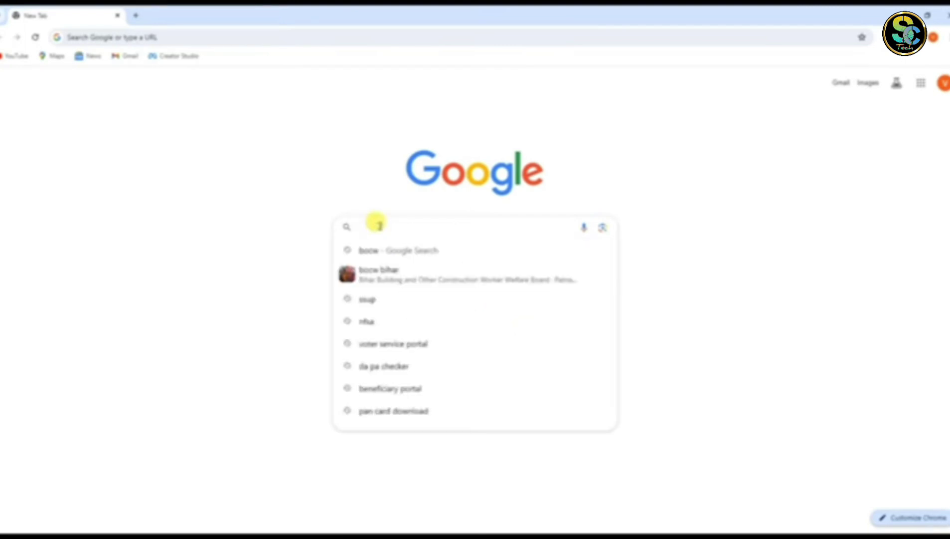
type("BOCW")
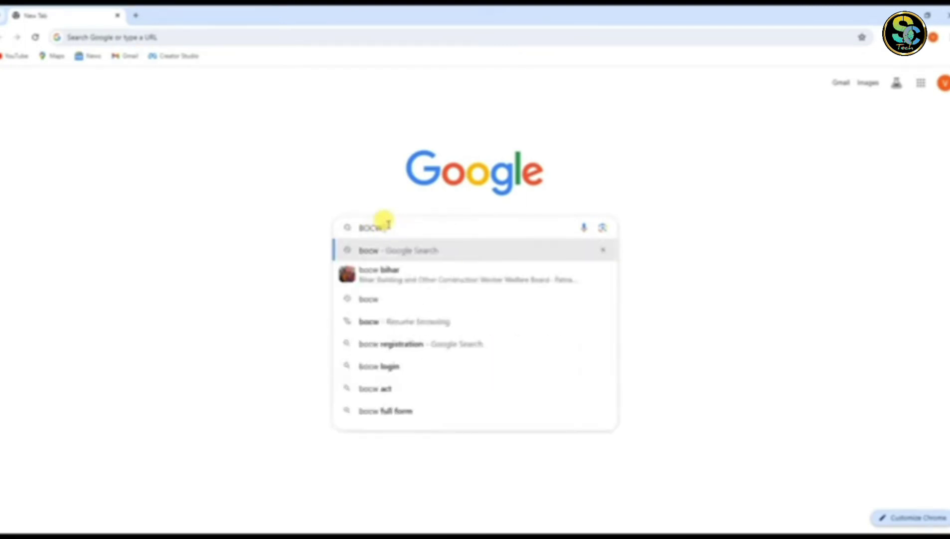
type(" bihar")
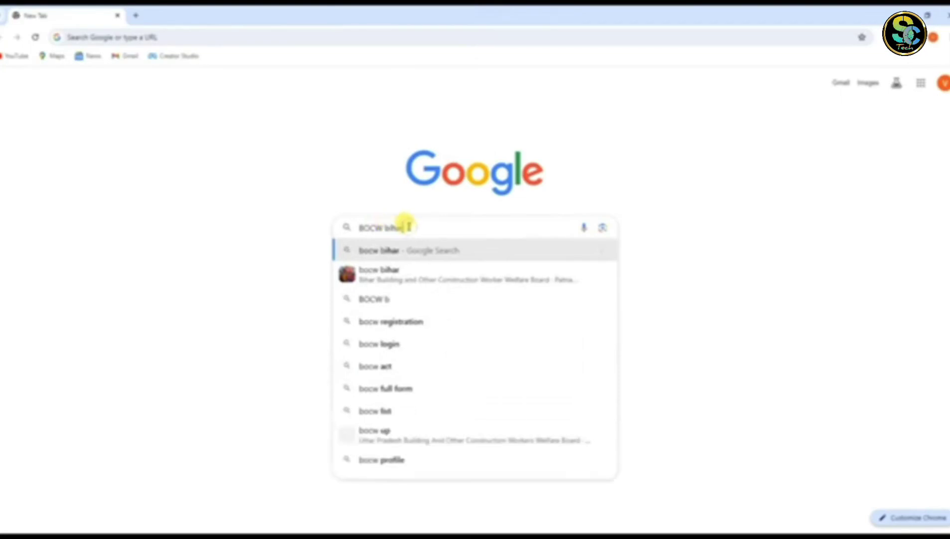
left_click_drag(408, 227, 359, 227)
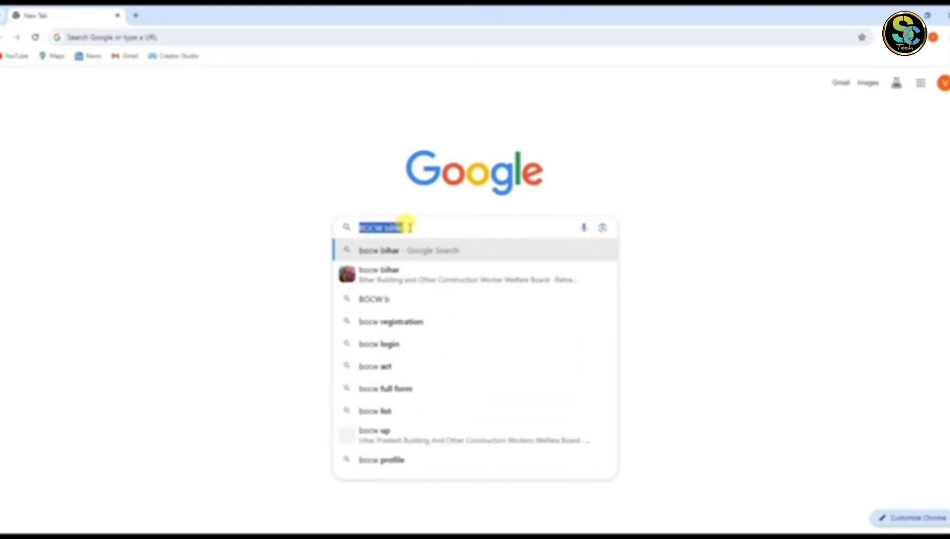
left_click(403, 227)
double_click(394, 227)
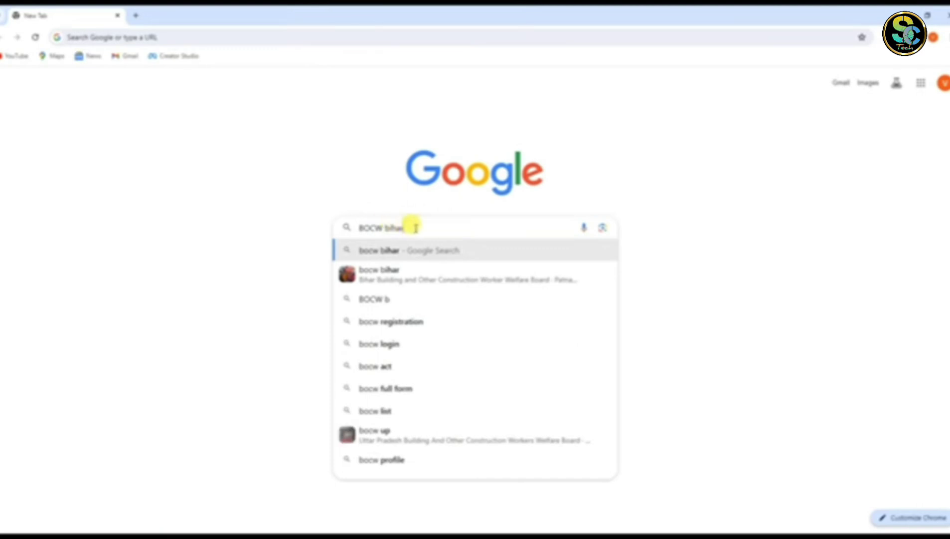
double_click(405, 227)
key("Return")
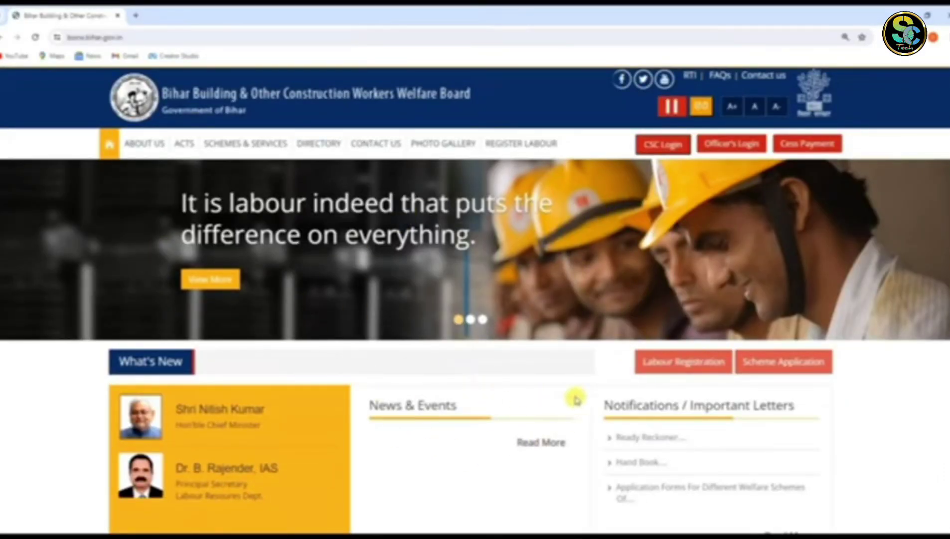
Apply for a new labour registration and bring up the Aadhaar verification form
left_click(688, 372)
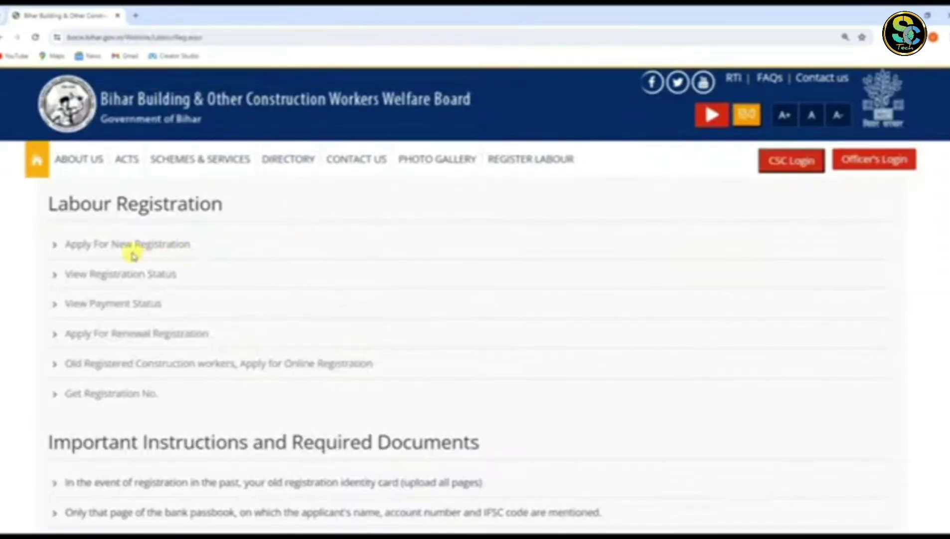
left_click(99, 247)
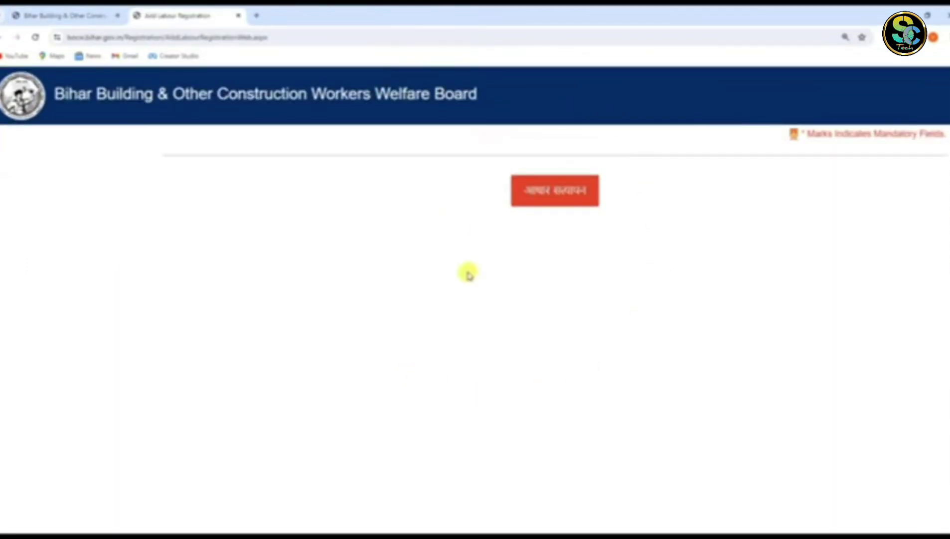
left_click(563, 199)
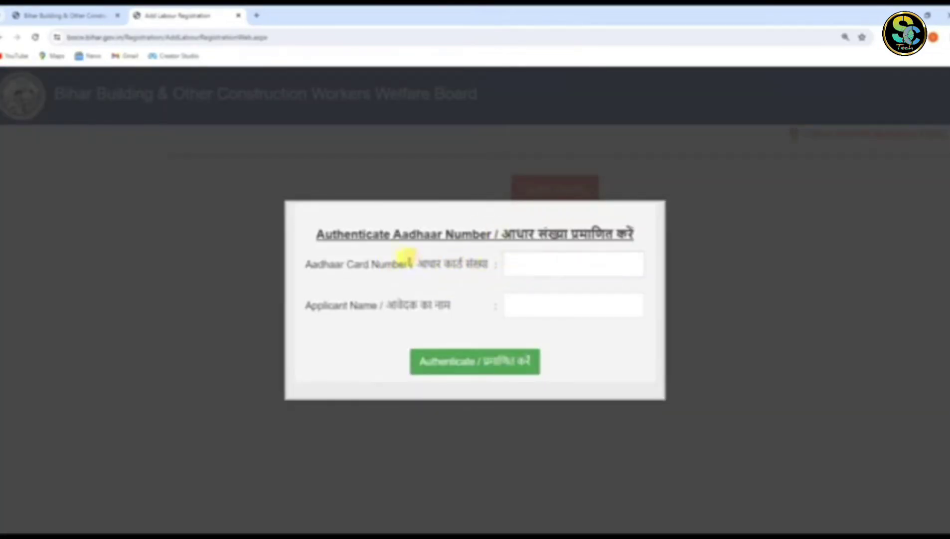
Enter the Aadhaar card number and the applicant's name, and authenticate them
left_click_drag(416, 262, 476, 250)
left_click(519, 257)
left_click_drag(387, 303, 467, 304)
left_click(534, 299)
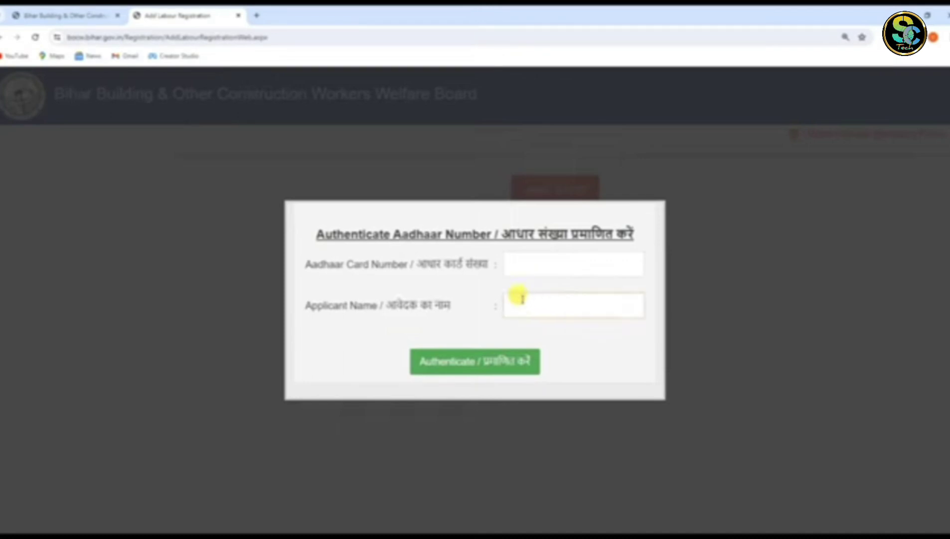
left_click(479, 372)
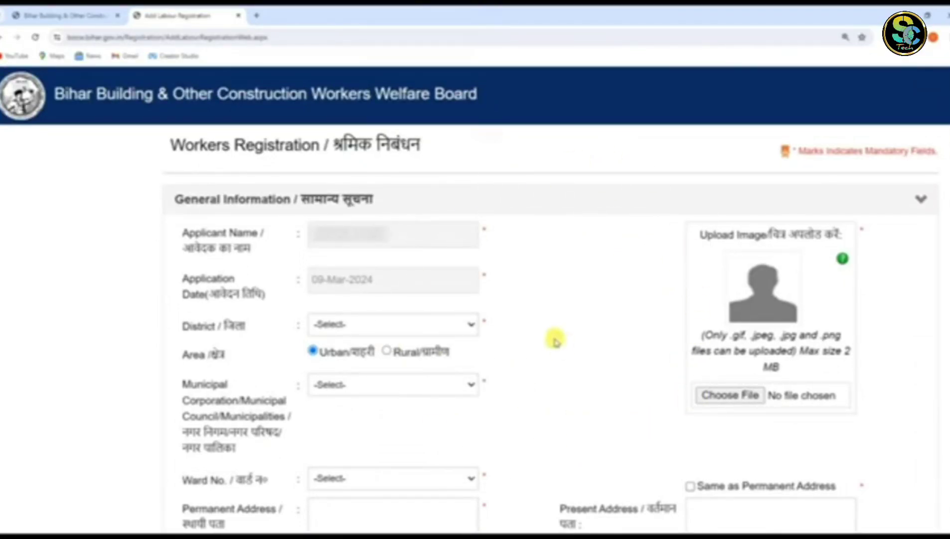
Set the applicant's district to Samastipur in the general information section
left_click_drag(191, 230, 260, 232)
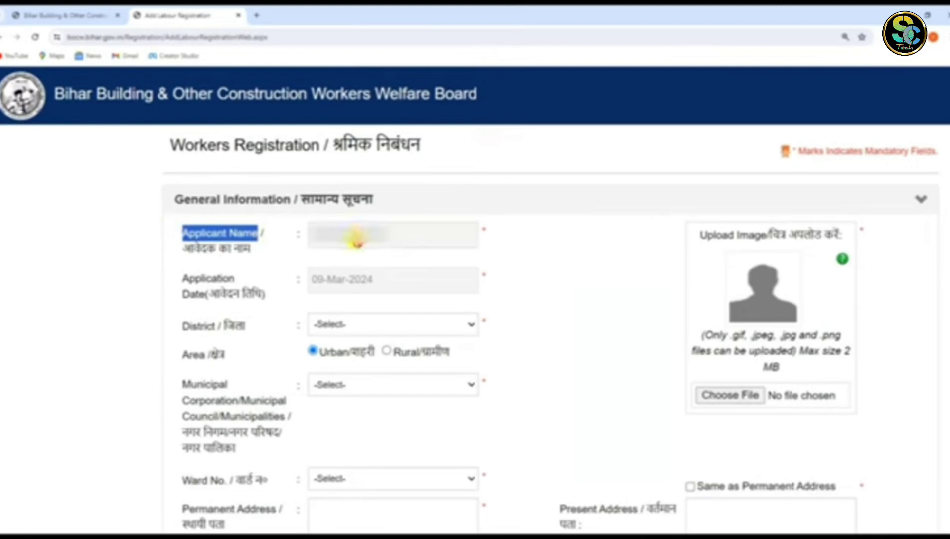
left_click_drag(181, 278, 272, 278)
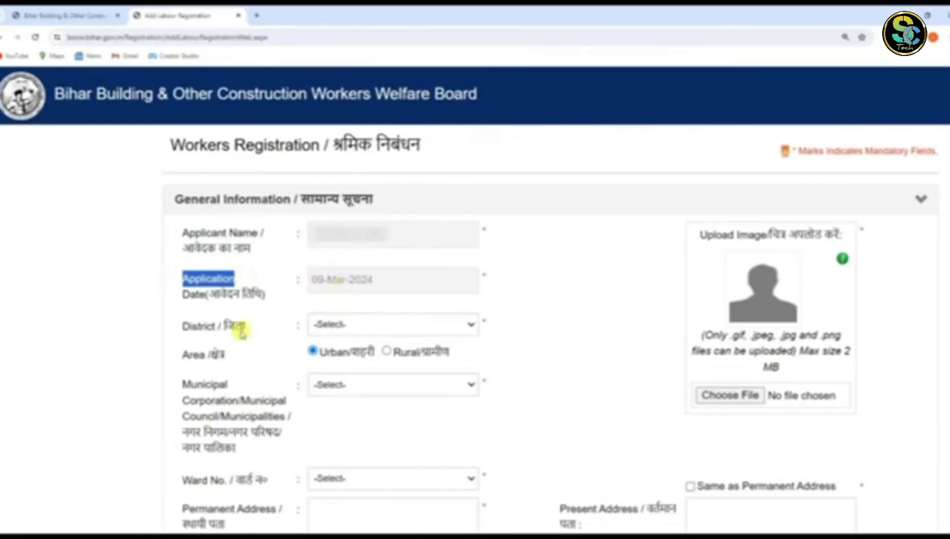
left_click_drag(183, 325, 247, 326)
left_click(339, 323)
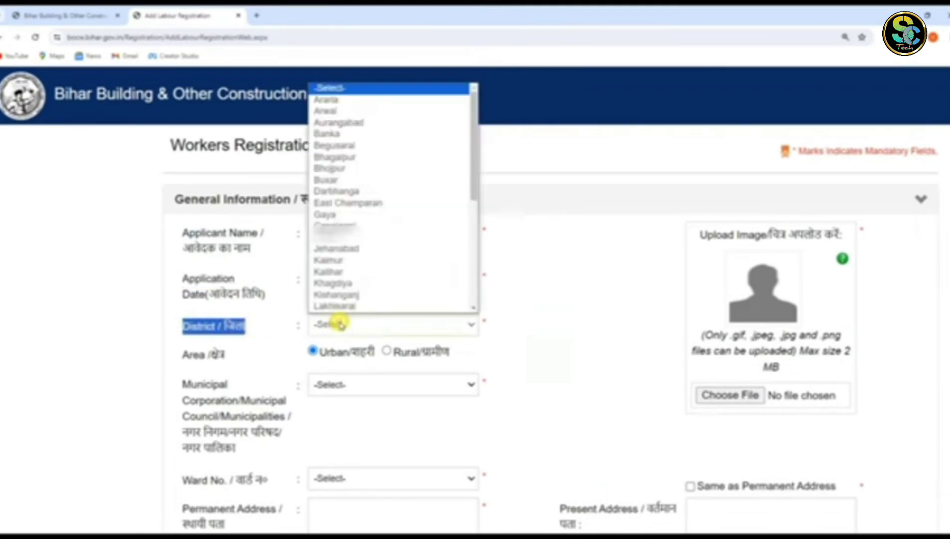
scroll(384, 144, "down", 6)
left_click(345, 218)
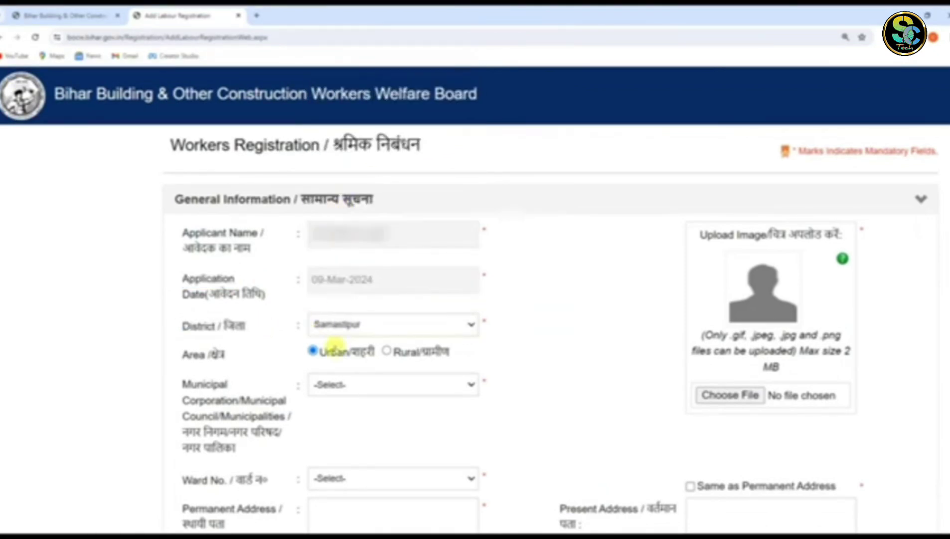
Keep the area as Urban and choose Rosera Nagar Panchayat as the municipal body
left_click_drag(184, 355, 227, 356)
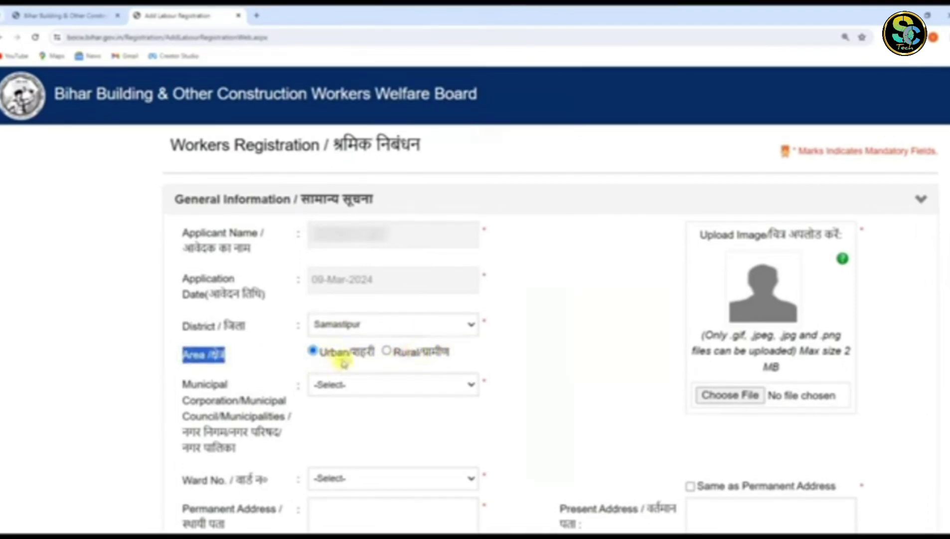
left_click_drag(184, 383, 258, 451)
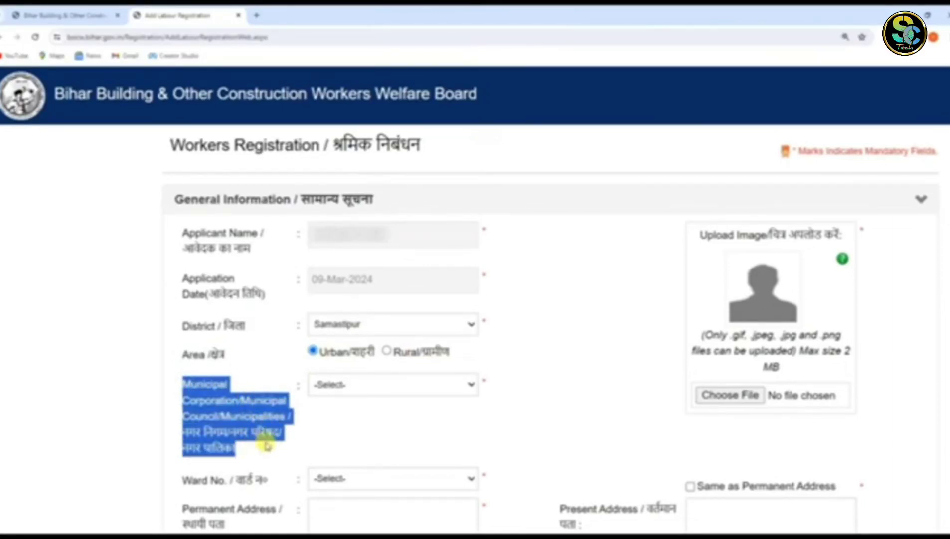
left_click(336, 385)
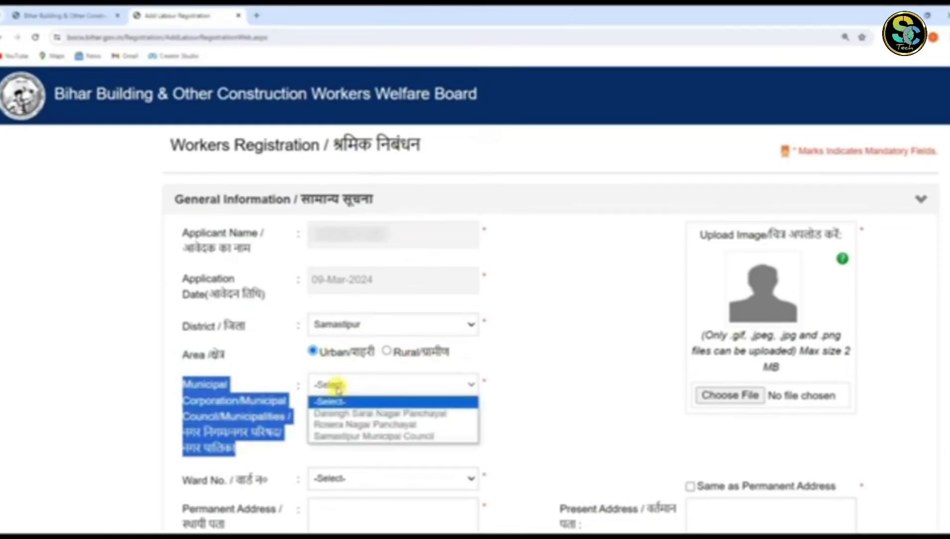
left_click(347, 425)
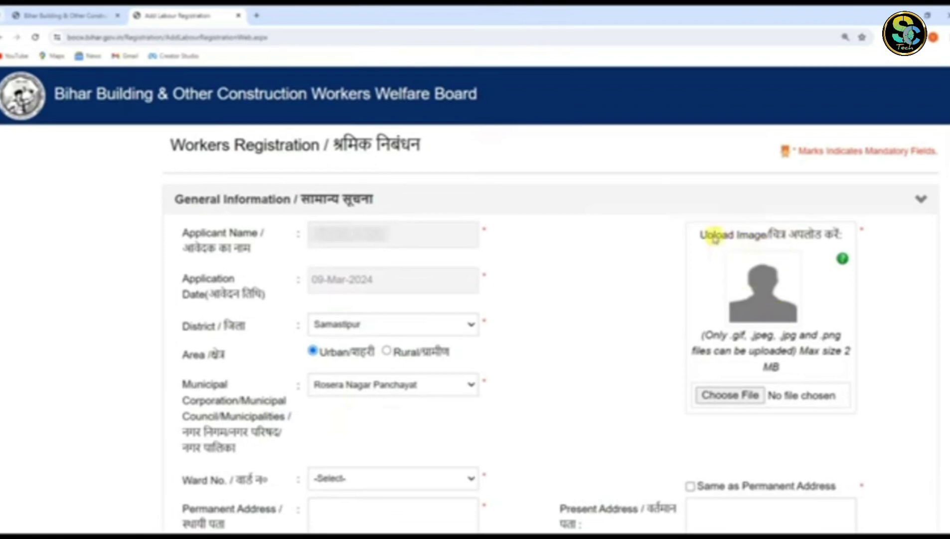
Set the ward number to Ward No.10
left_click_drag(701, 234, 768, 230)
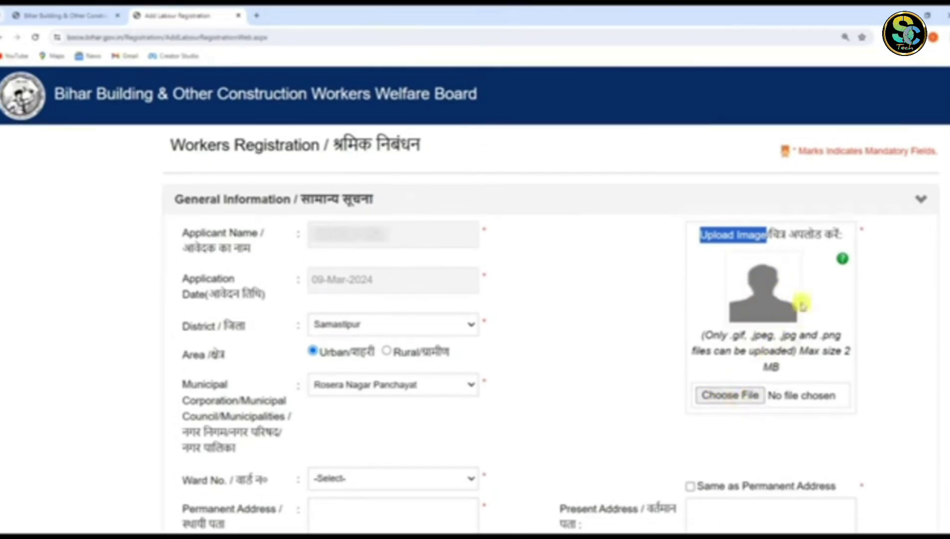
scroll(536, 363, "down", 5)
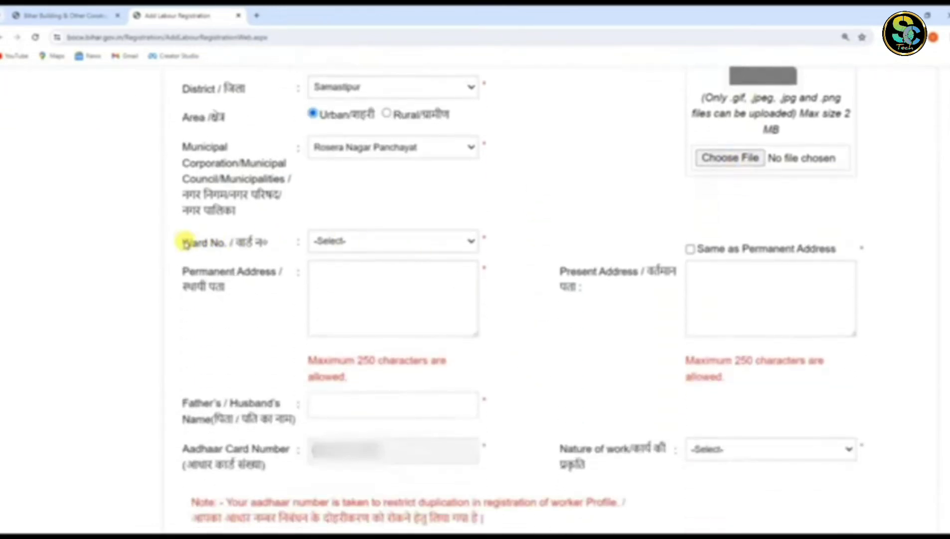
left_click_drag(183, 242, 272, 242)
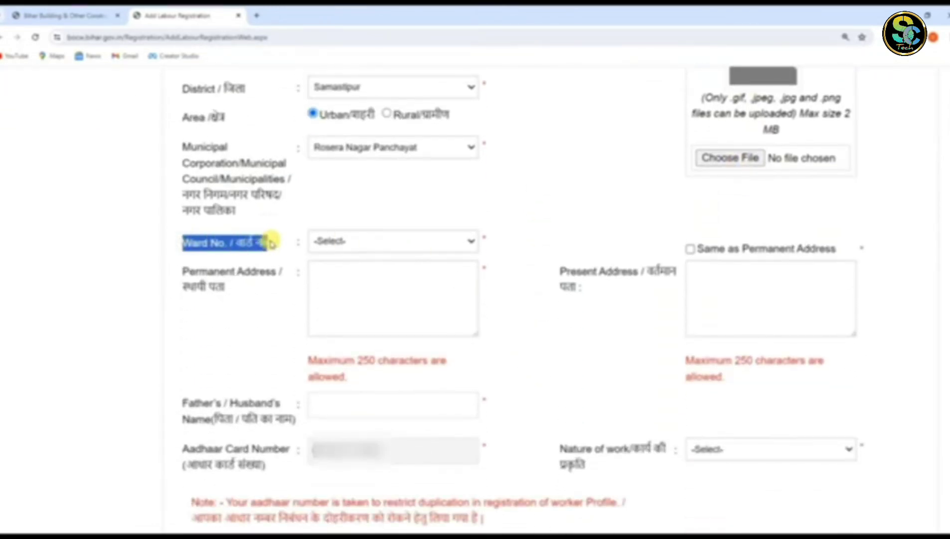
left_click(346, 243)
left_click(344, 362)
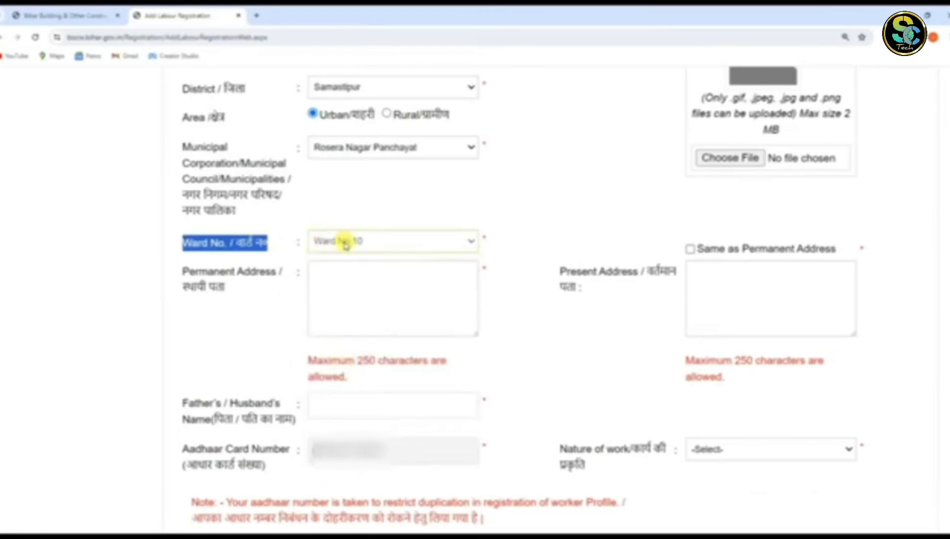
Try making the present address the same as the permanent address, and clear that option again
left_click_drag(184, 270, 251, 289)
left_click(372, 272)
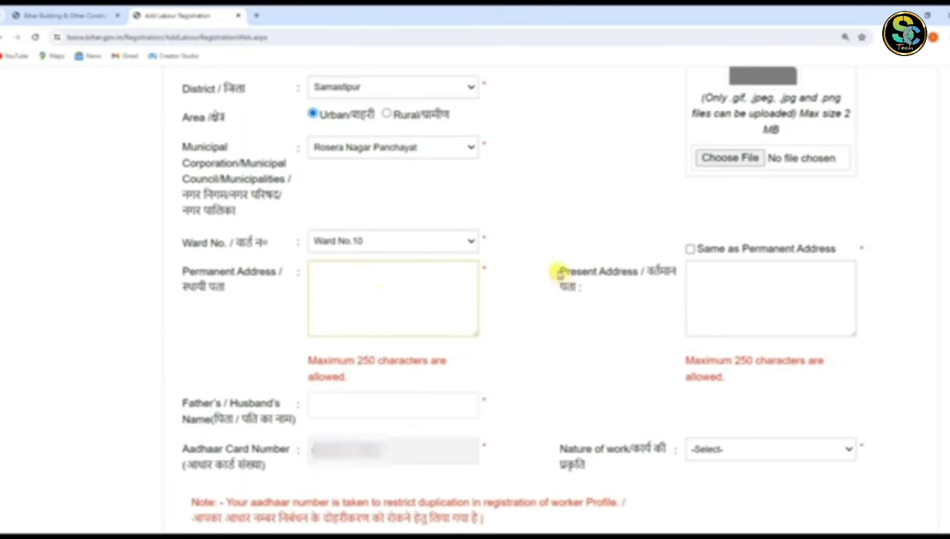
left_click_drag(558, 271, 660, 273)
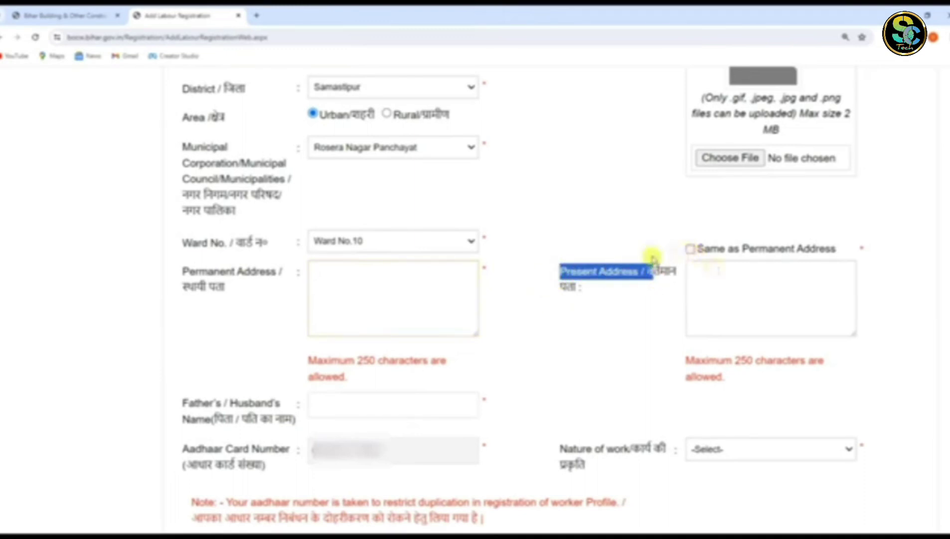
left_click(691, 248)
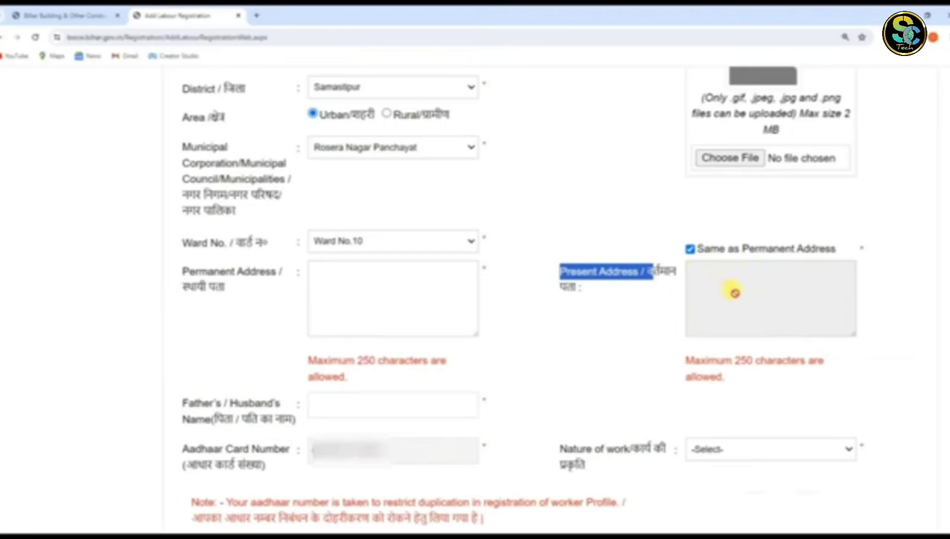
left_click(691, 249)
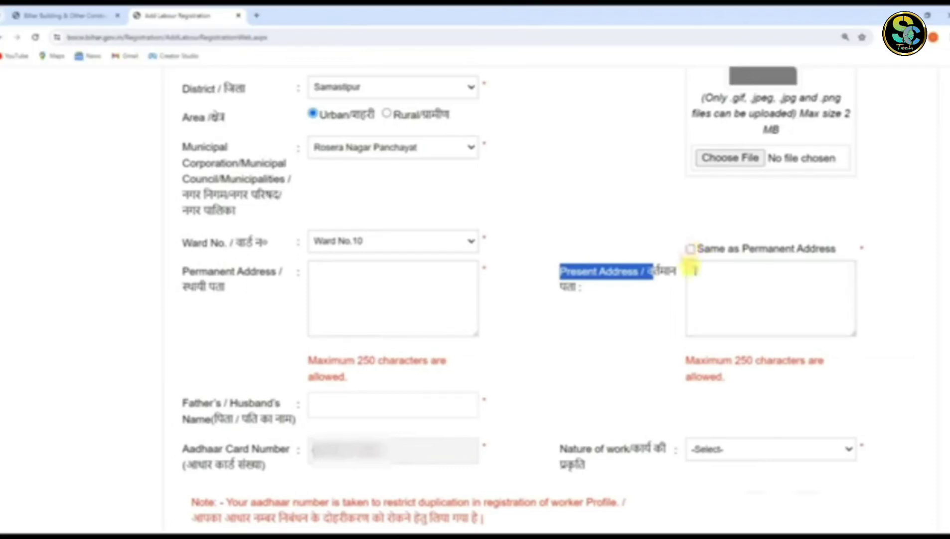
left_click(697, 276)
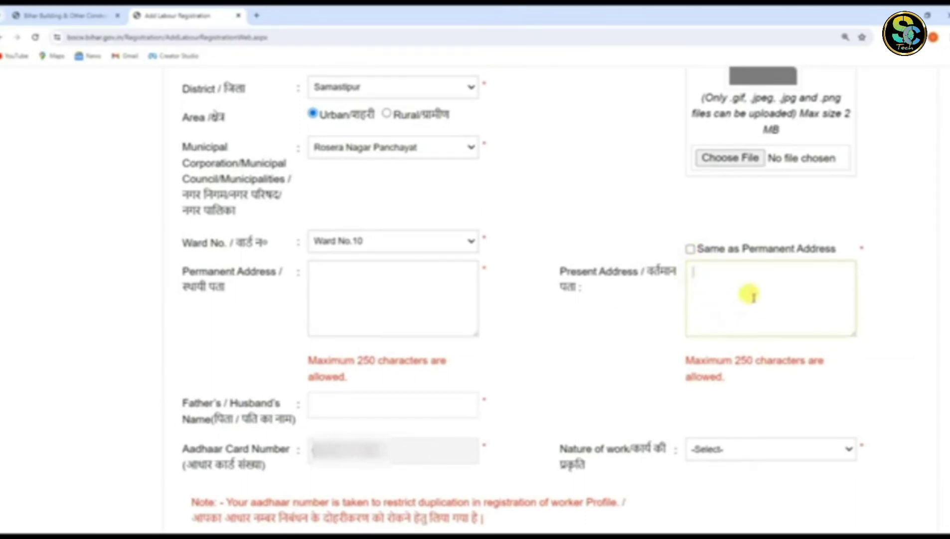
Set the nature of work to temporary unskilled worker engaged in railway, telephone and airport construction
scroll(550, 318, "down", 3)
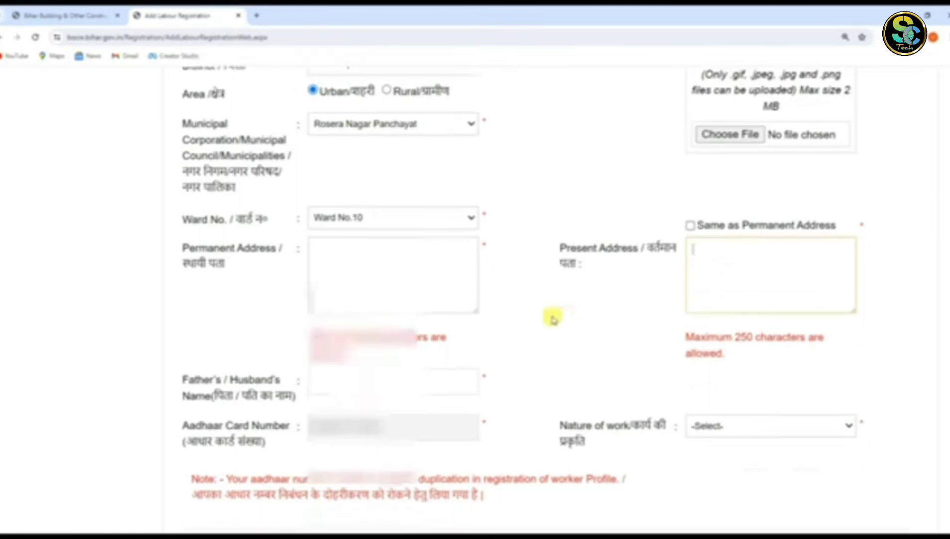
left_click_drag(183, 266, 276, 267)
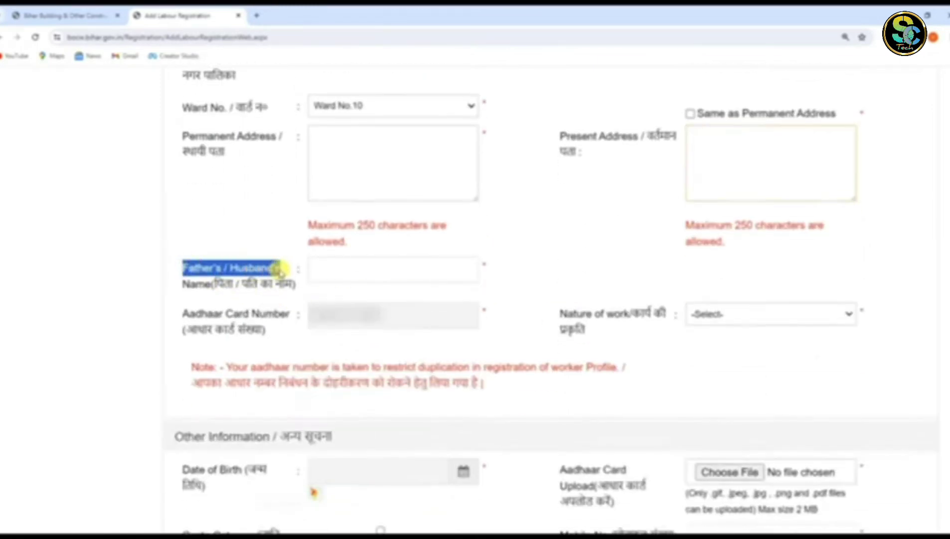
left_click(327, 263)
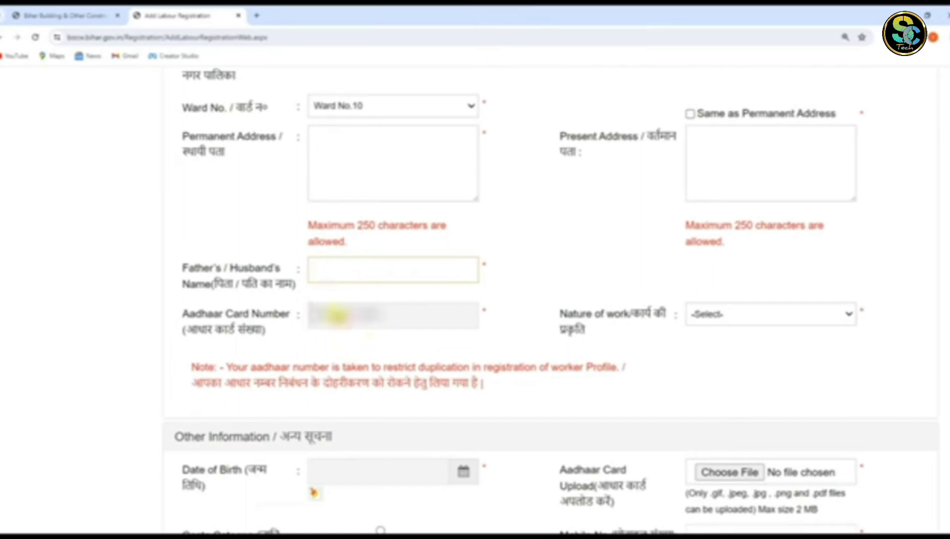
left_click_drag(560, 313, 645, 314)
left_click(720, 315)
scroll(720, 309, "down", 1)
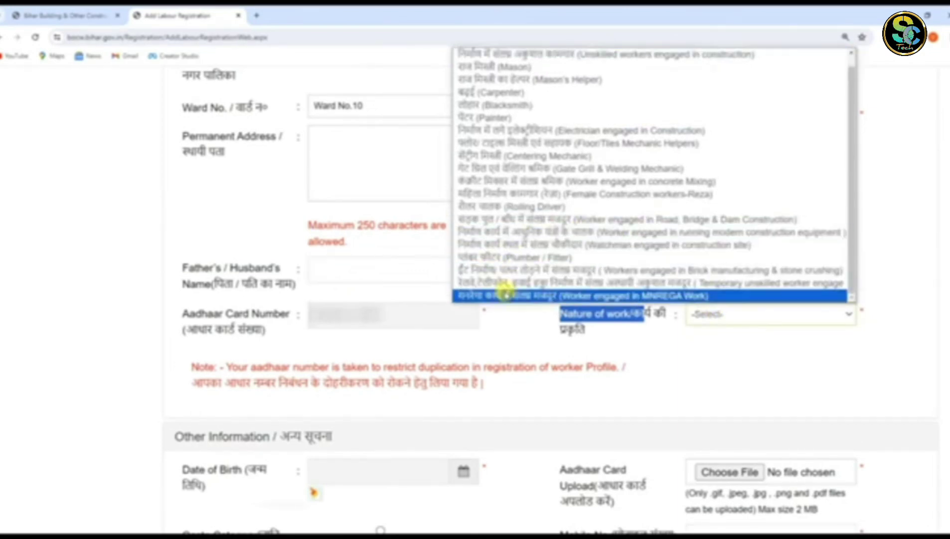
scroll(509, 272, "up", 1)
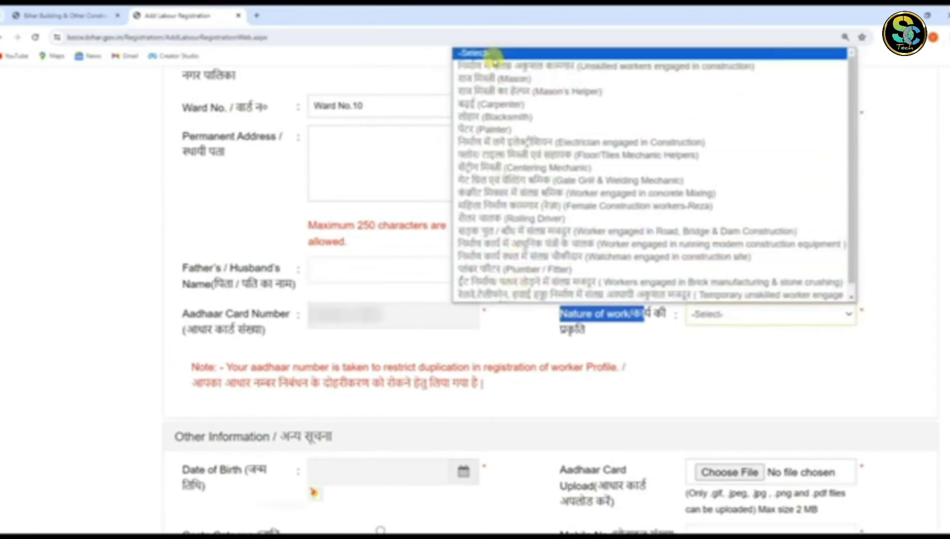
scroll(529, 170, "down", 1)
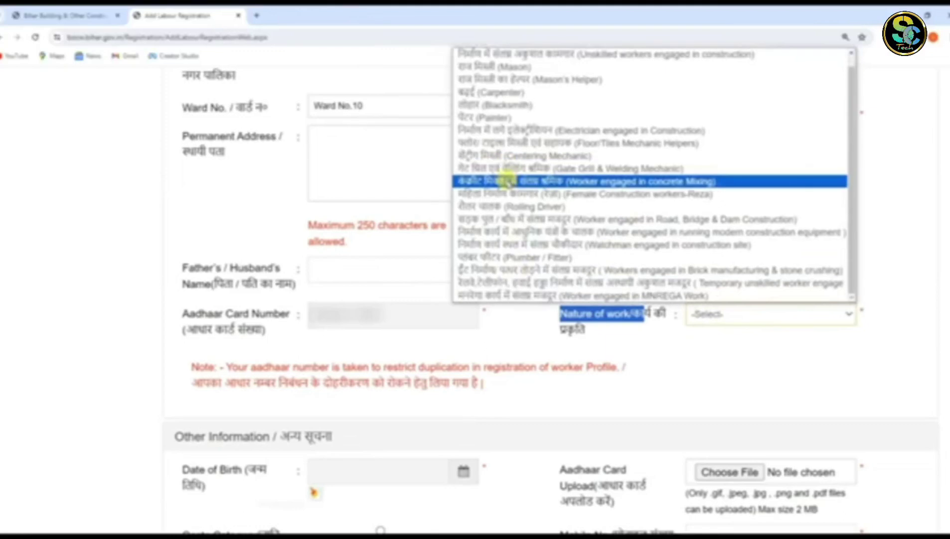
left_click(532, 282)
left_click(714, 330)
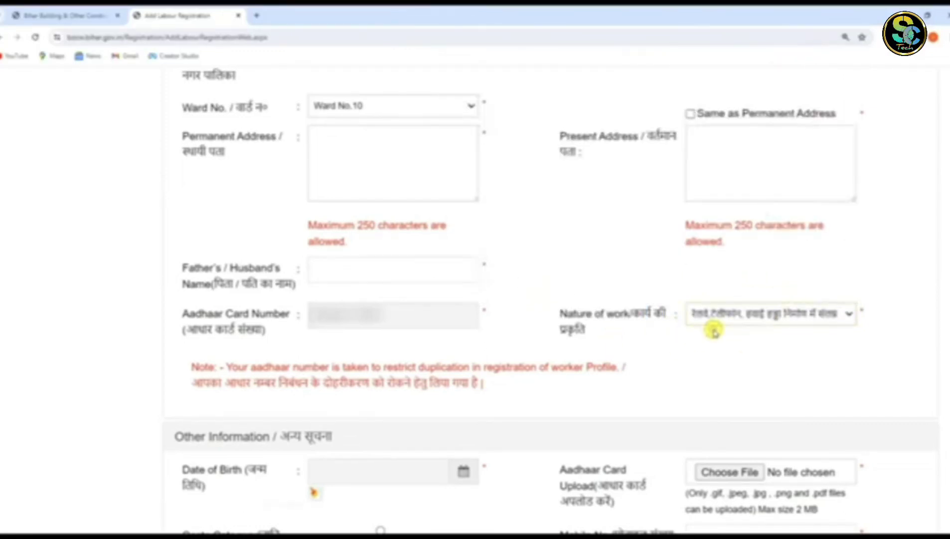
Examine the Other Information section's date of birth field and the file format and size limits for the Aadhaar card upload
scroll(509, 322, "down", 5)
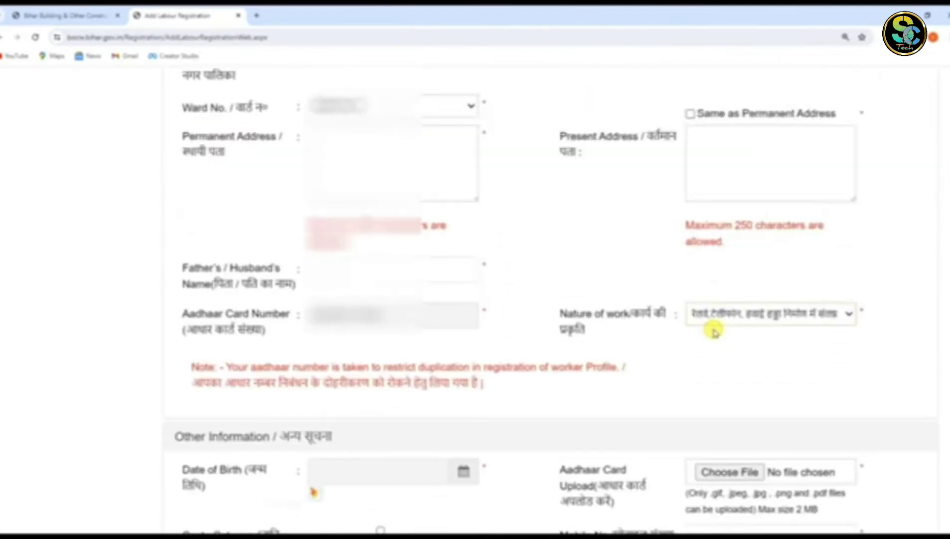
scroll(509, 323, "down", 5)
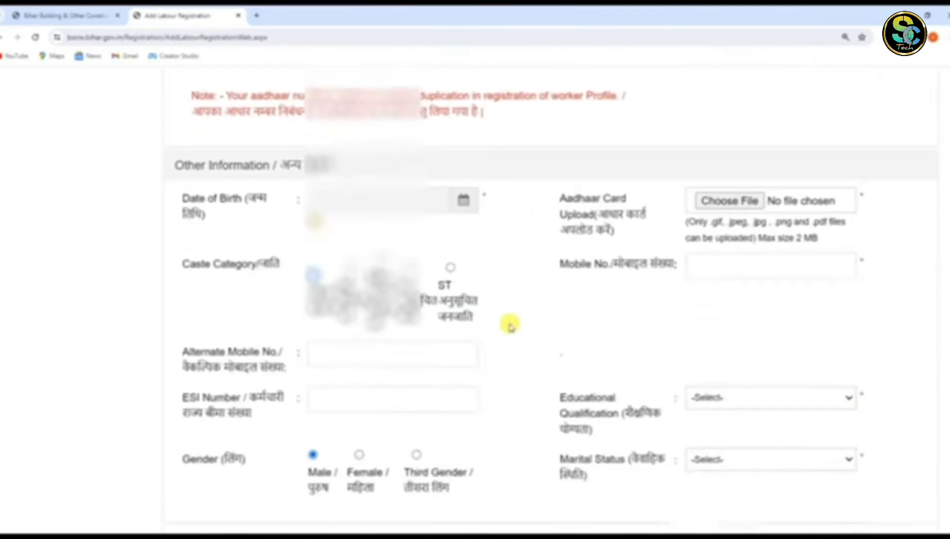
left_click_drag(174, 160, 270, 164)
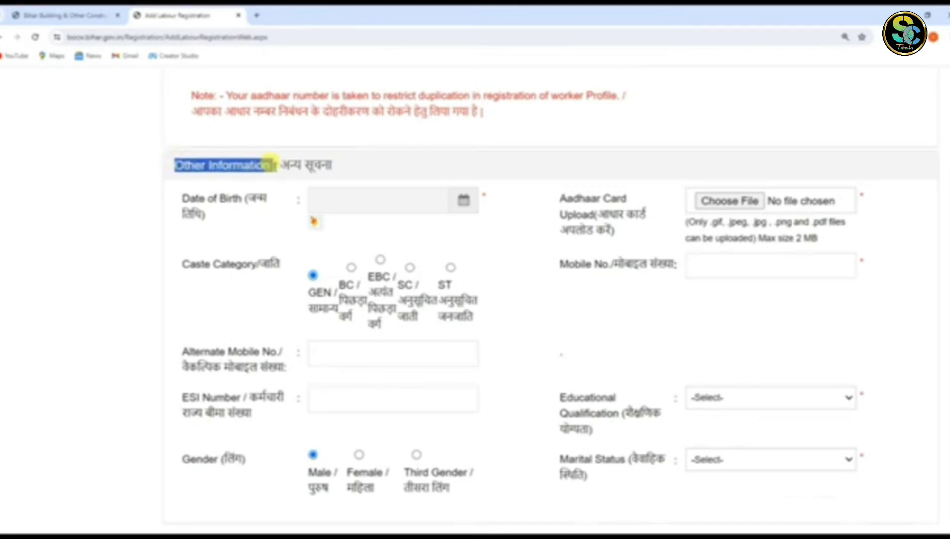
left_click(341, 196)
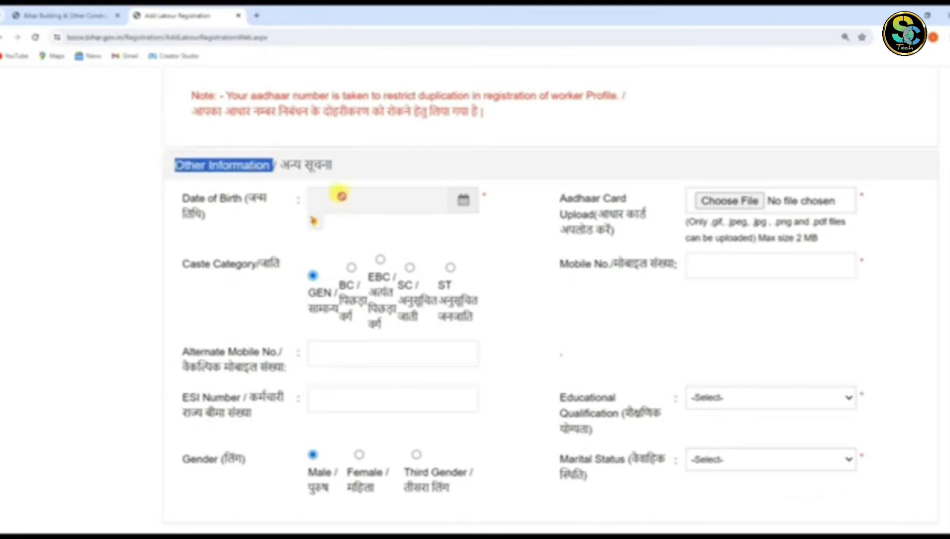
left_click(265, 204)
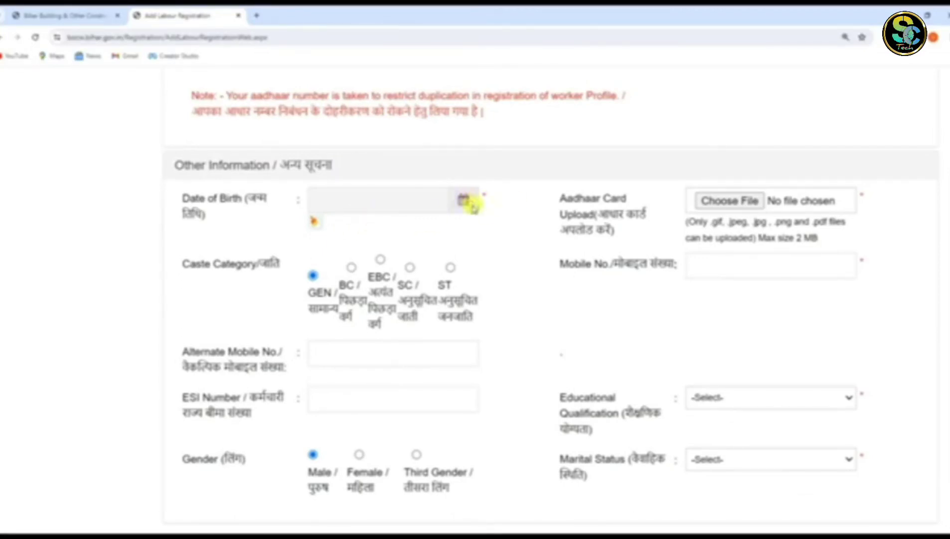
left_click_drag(561, 198, 631, 230)
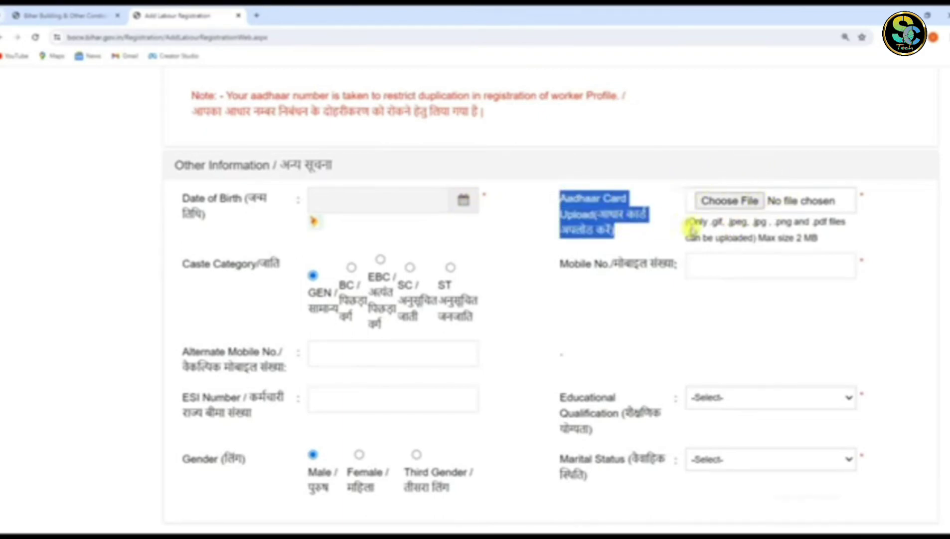
left_click(718, 227)
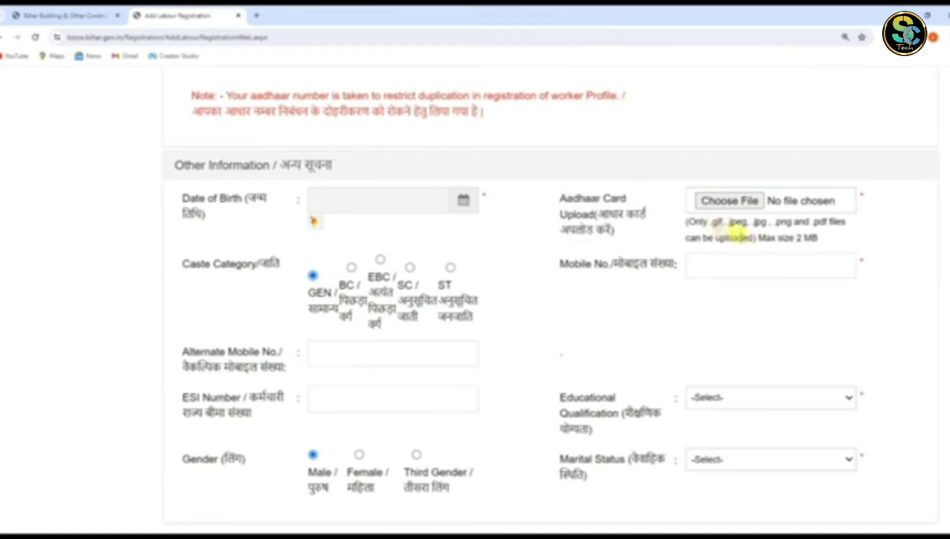
left_click_drag(759, 237, 818, 238)
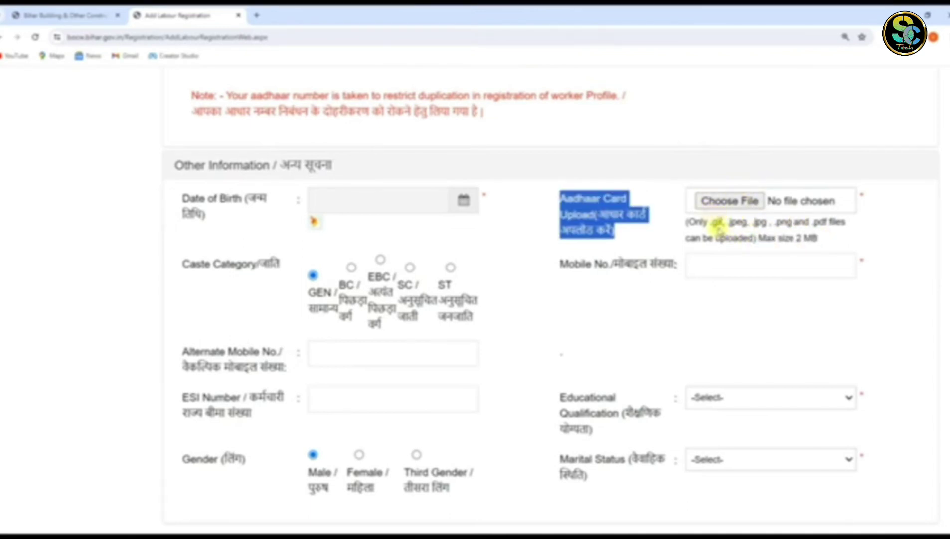
left_click(718, 227)
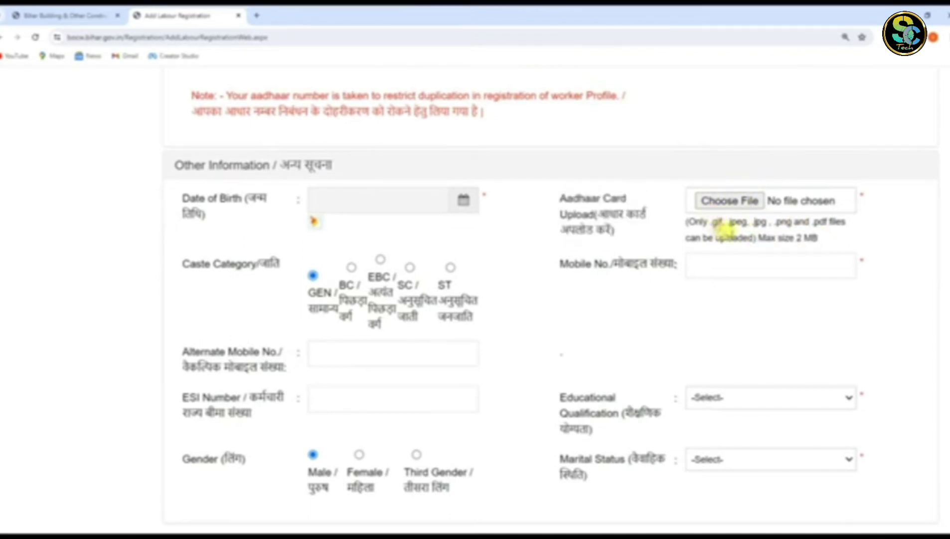
left_click_drag(759, 238, 820, 237)
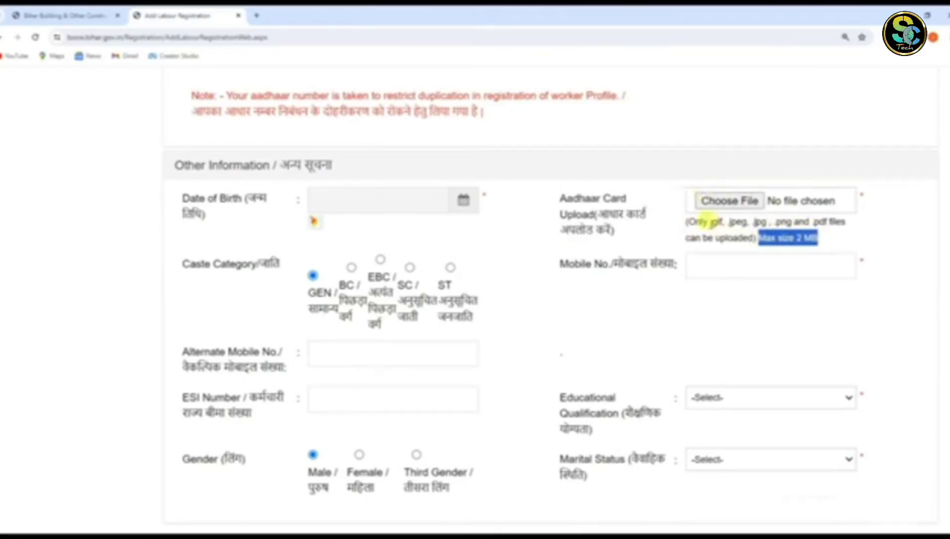
left_click(708, 221)
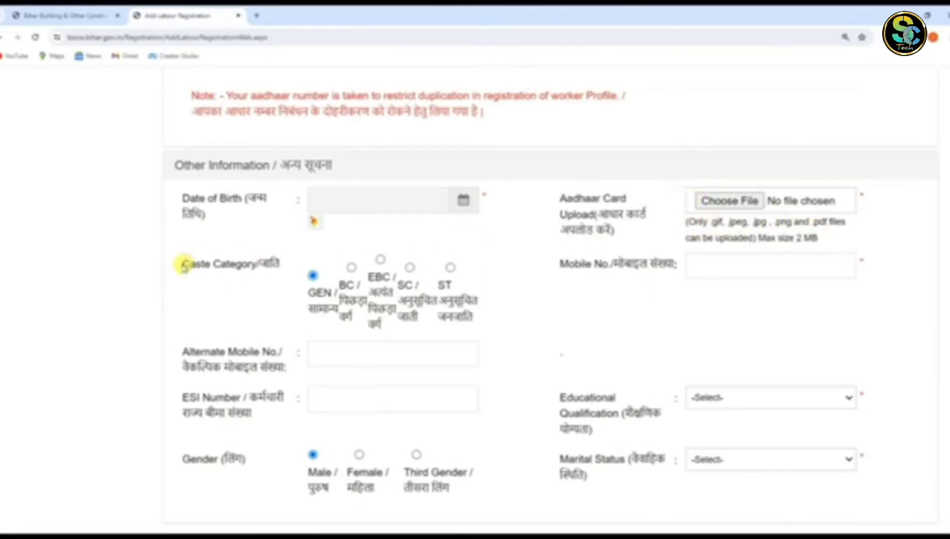
Set the applicant's caste category to SC in the Other Information section
left_click_drag(183, 263, 254, 263)
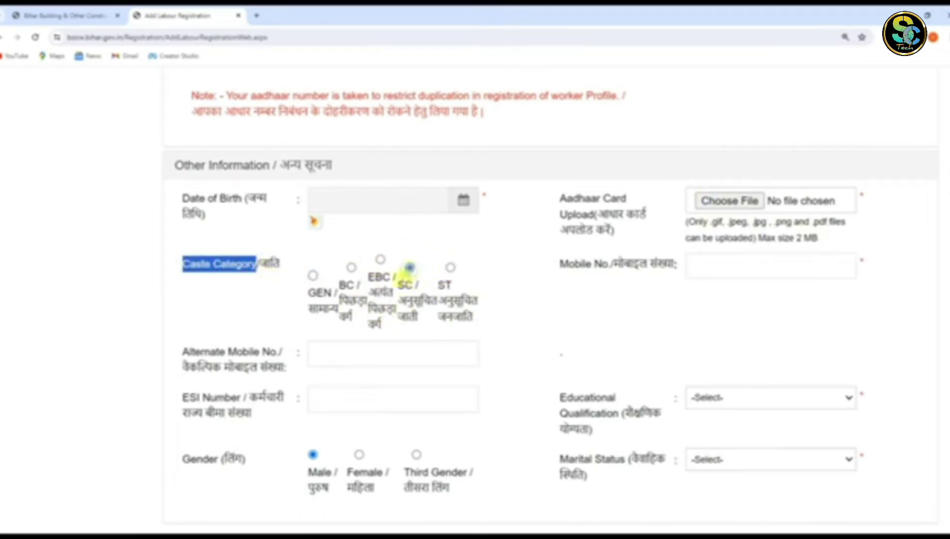
left_click(410, 267)
Review the mobile number, alternate mobile number and ESI number fields without filling them in
left_click_drag(559, 263, 663, 263)
left_click(703, 264)
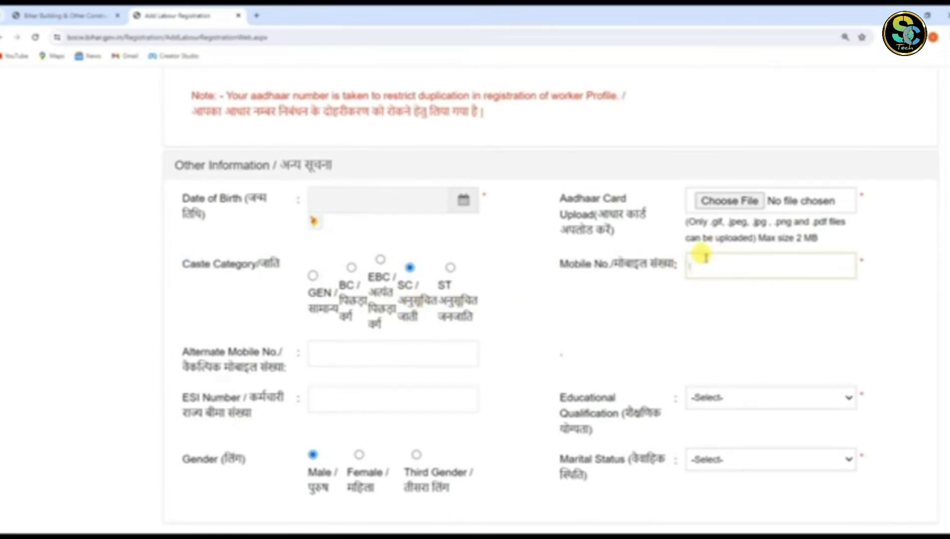
scroll(573, 285, "down", 2)
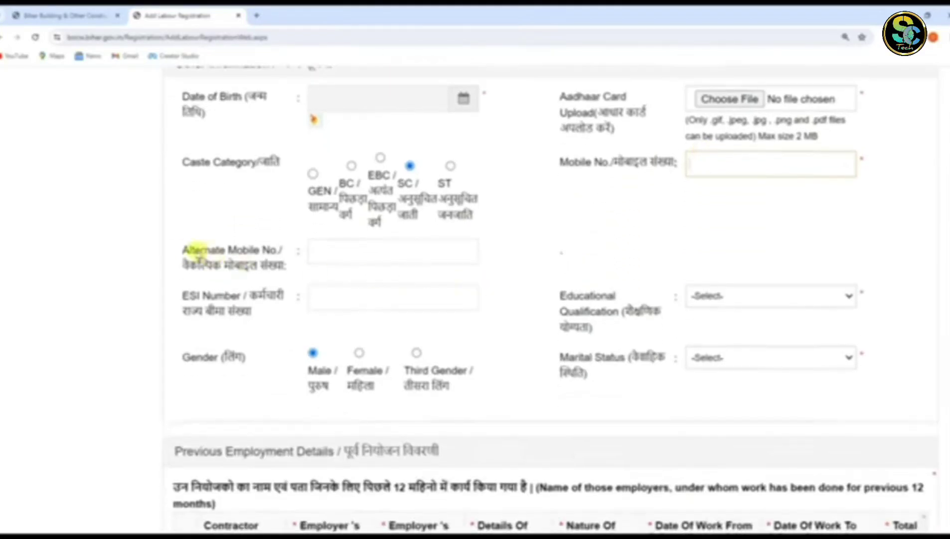
left_click_drag(182, 249, 288, 251)
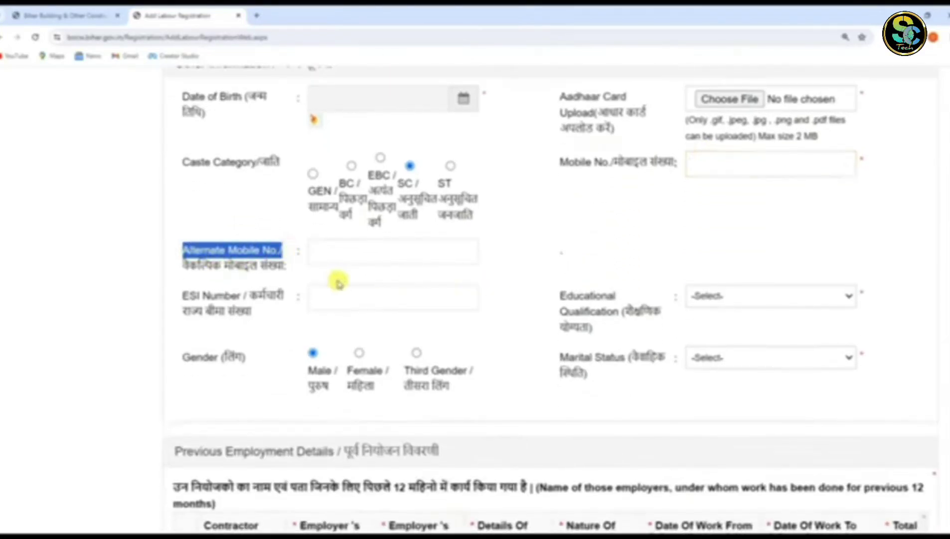
left_click(323, 251)
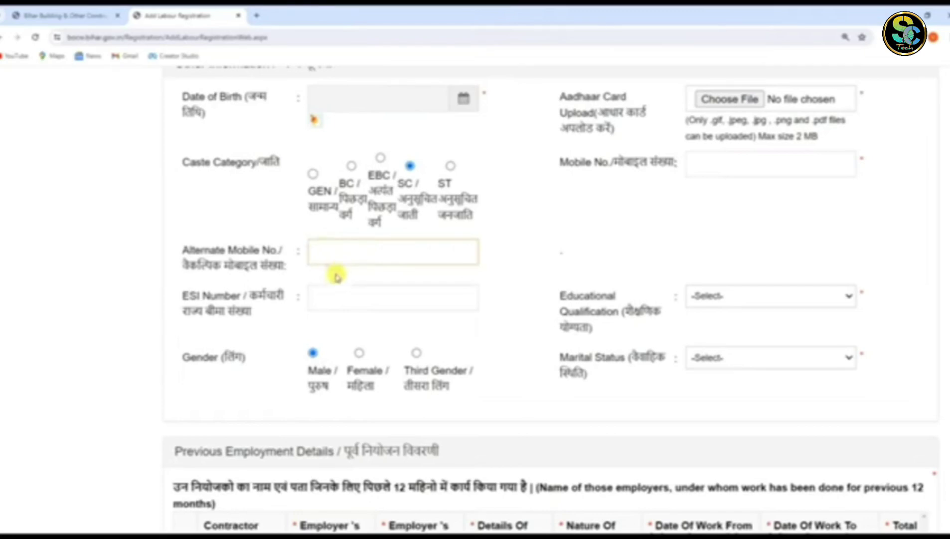
left_click_drag(250, 295, 280, 312)
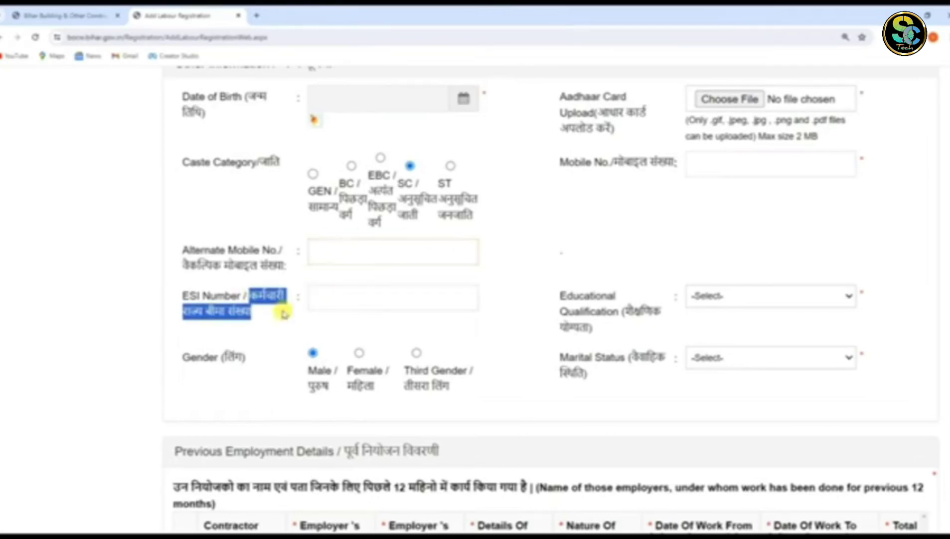
left_click(319, 296)
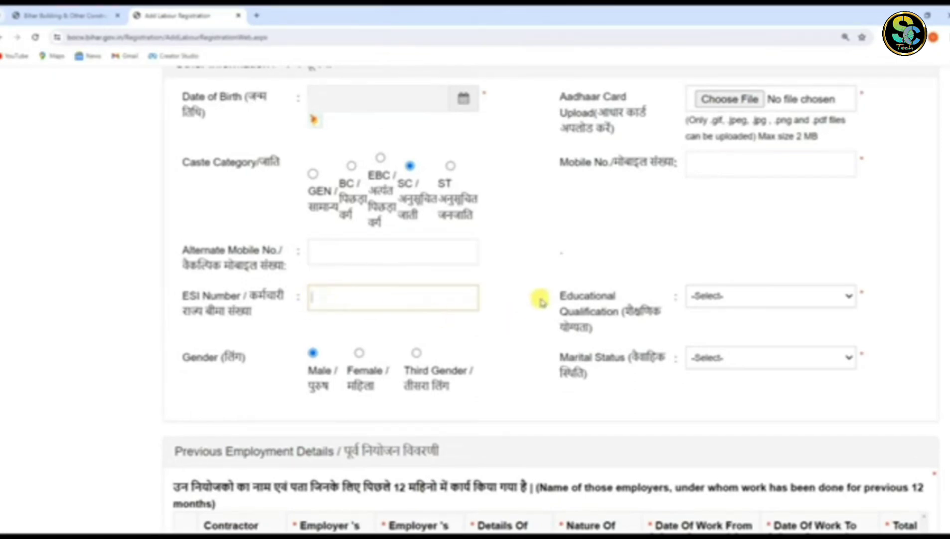
Set the applicant's educational qualification to Matric Pass
left_click_drag(559, 296, 638, 310)
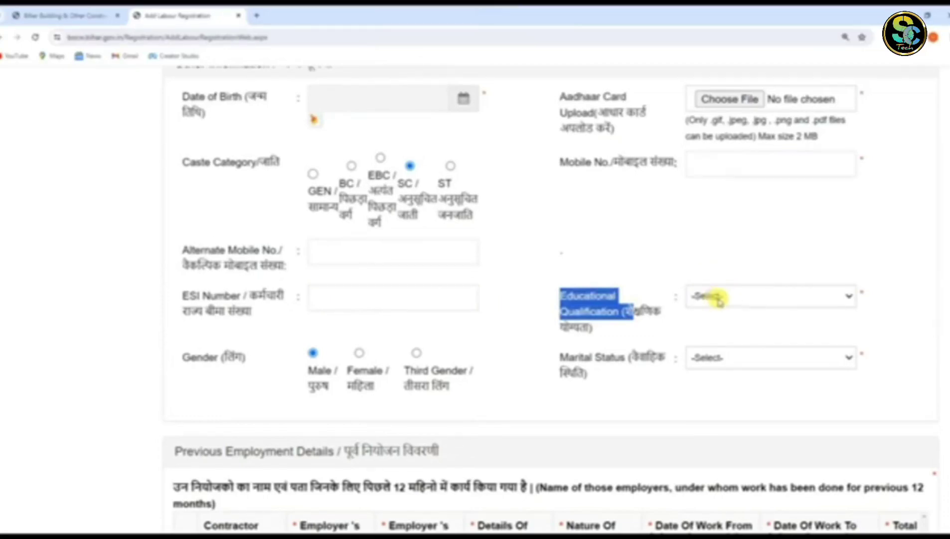
left_click(713, 300)
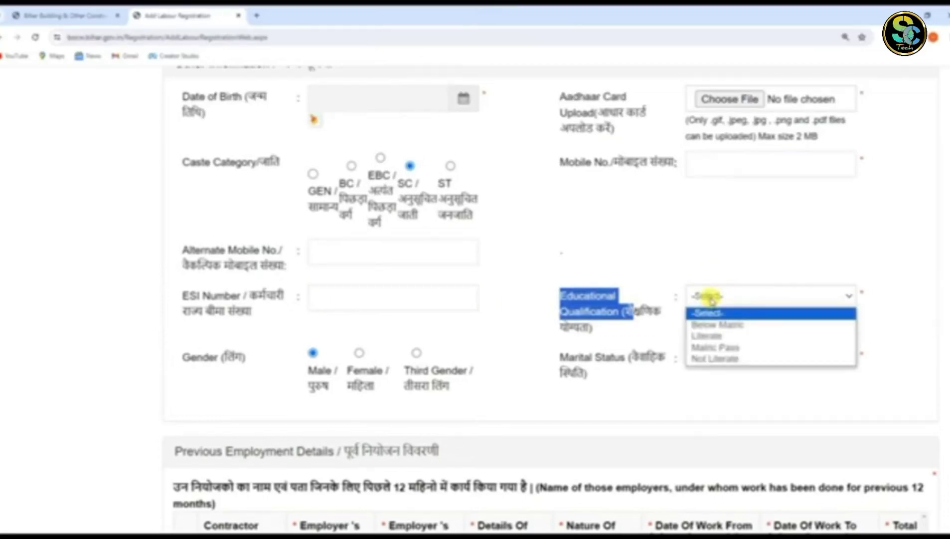
left_click(715, 347)
left_click(714, 311)
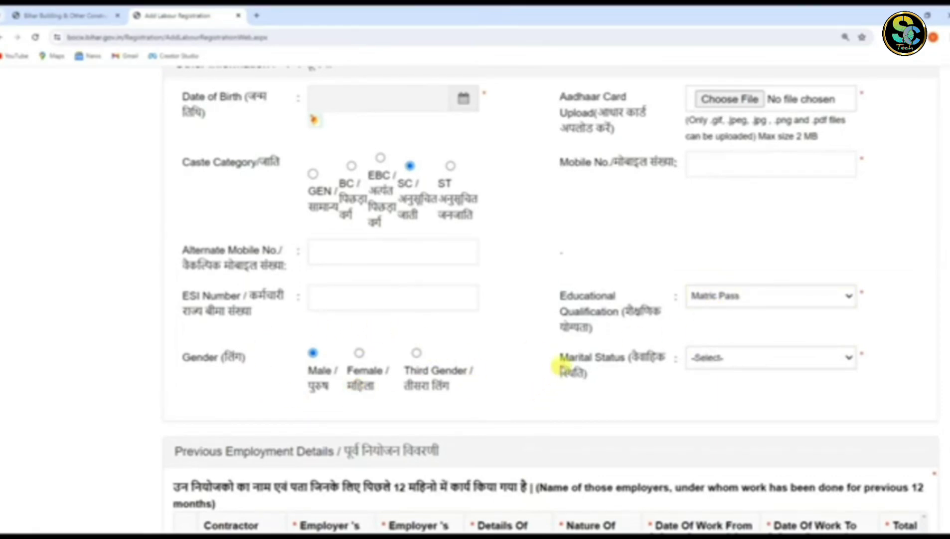
Set the applicant's marital status to Unmarried
left_click_drag(568, 357, 669, 360)
left_click(728, 358)
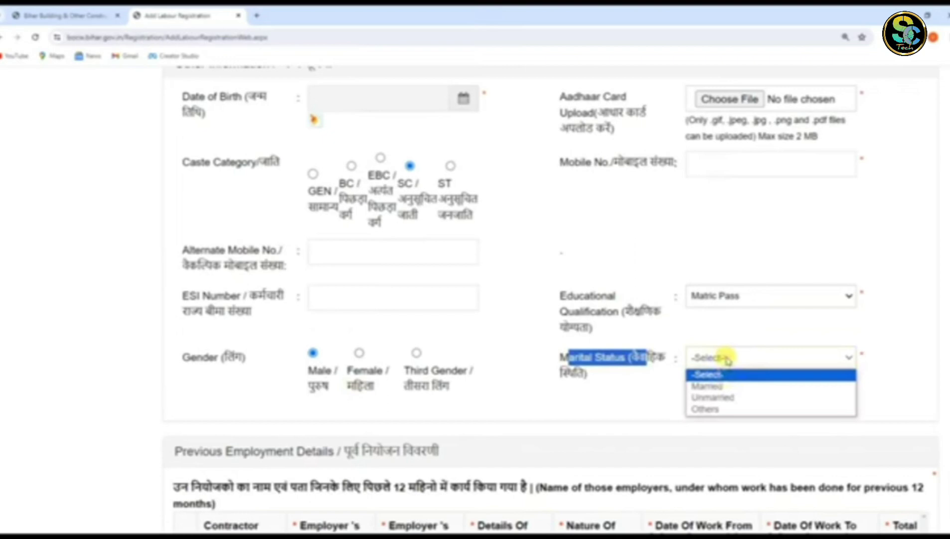
left_click(718, 397)
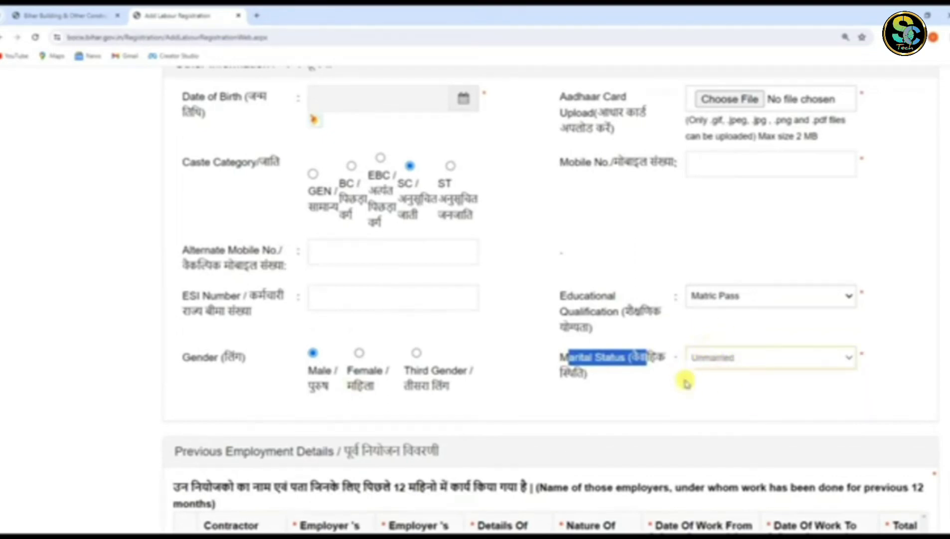
left_click(707, 378)
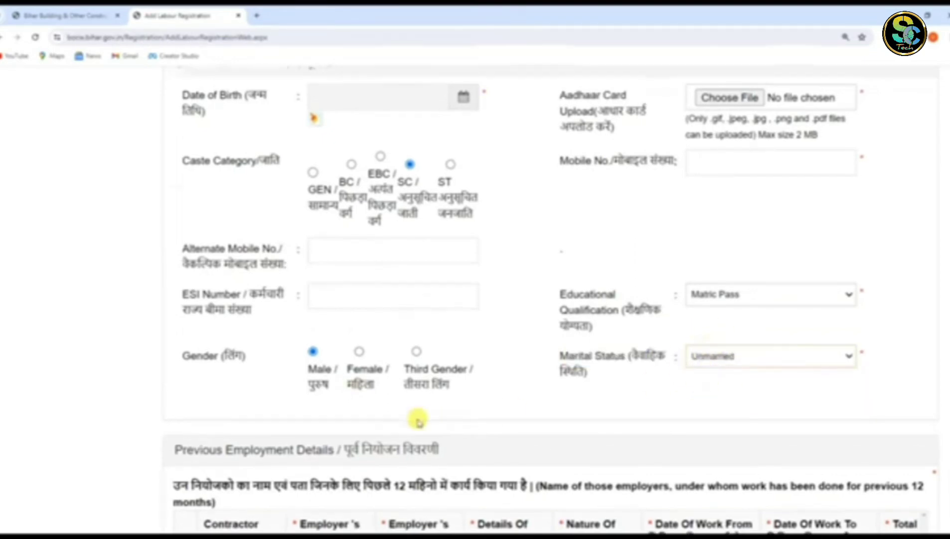
Accept the declaration below the previous employment details about having worked under the listed employers for more than 90 days
scroll(418, 419, "down", 5)
scroll(366, 385, "down", 1)
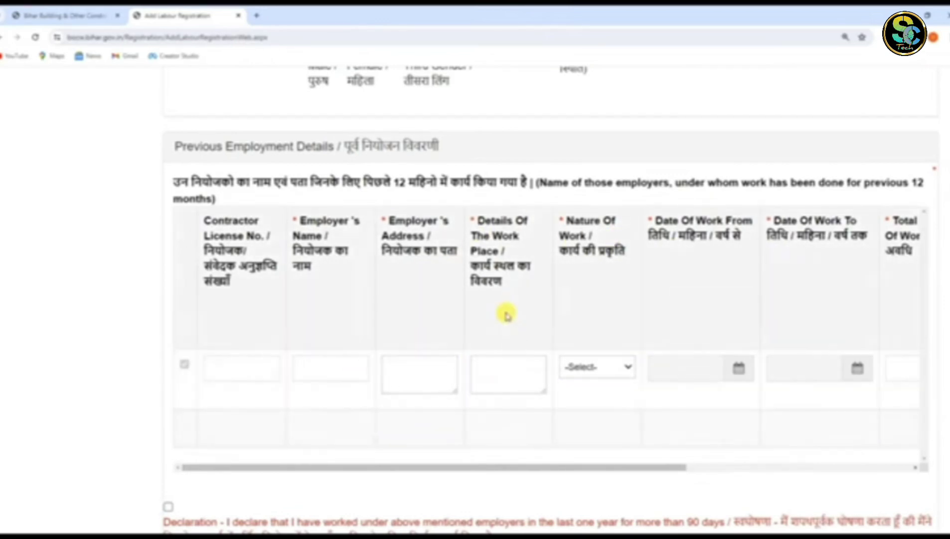
scroll(503, 312, "down", 5)
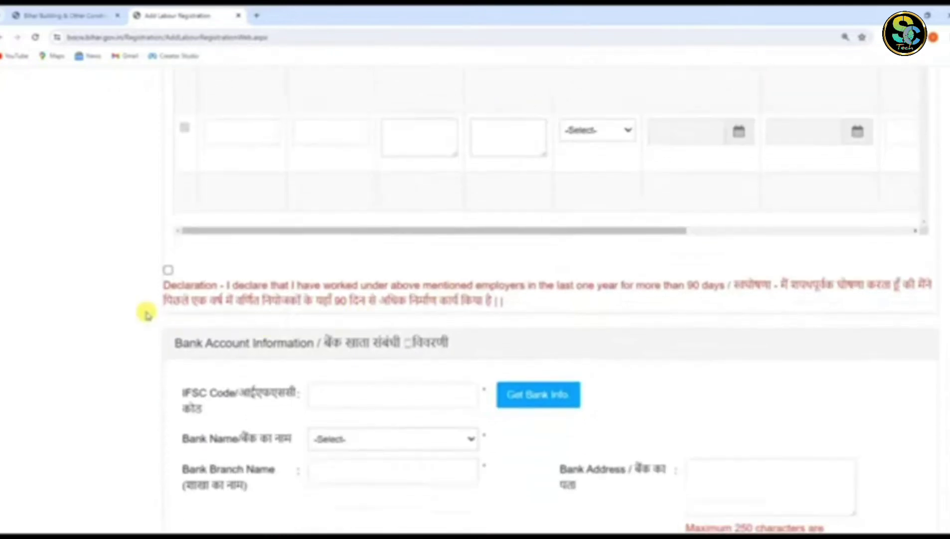
left_click(168, 270)
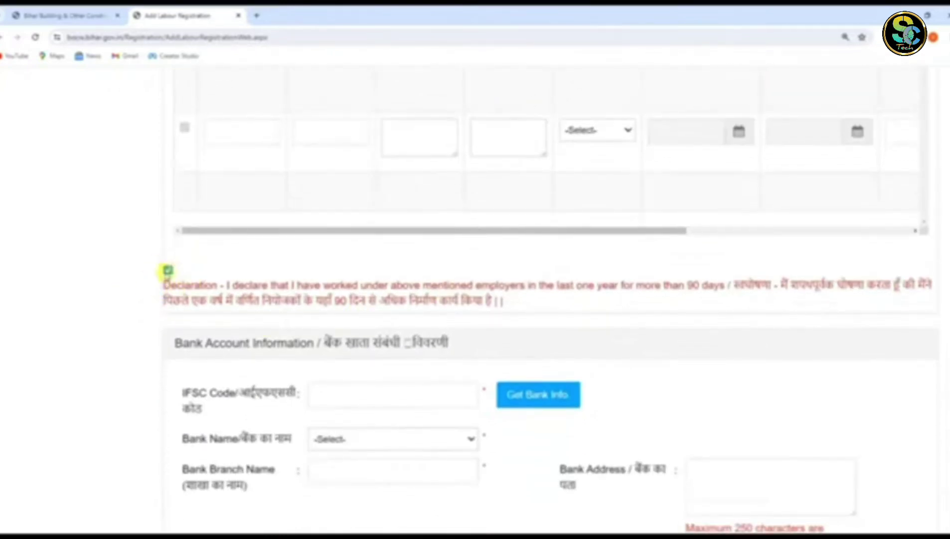
Choose BANK OF INDIA as the bank name in the Bank Account Information section, leaving the IFSC code empty
scroll(360, 335, "down", 3)
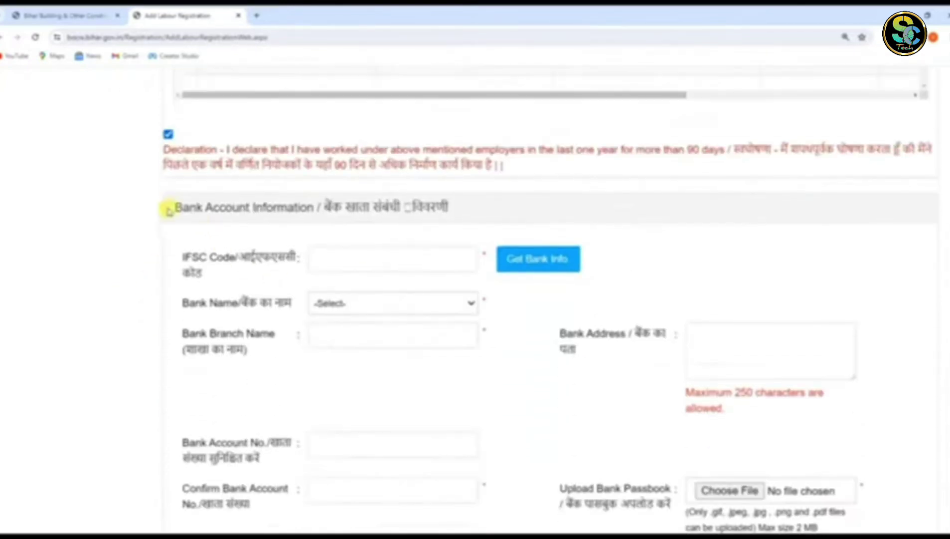
left_click_drag(173, 210, 312, 202)
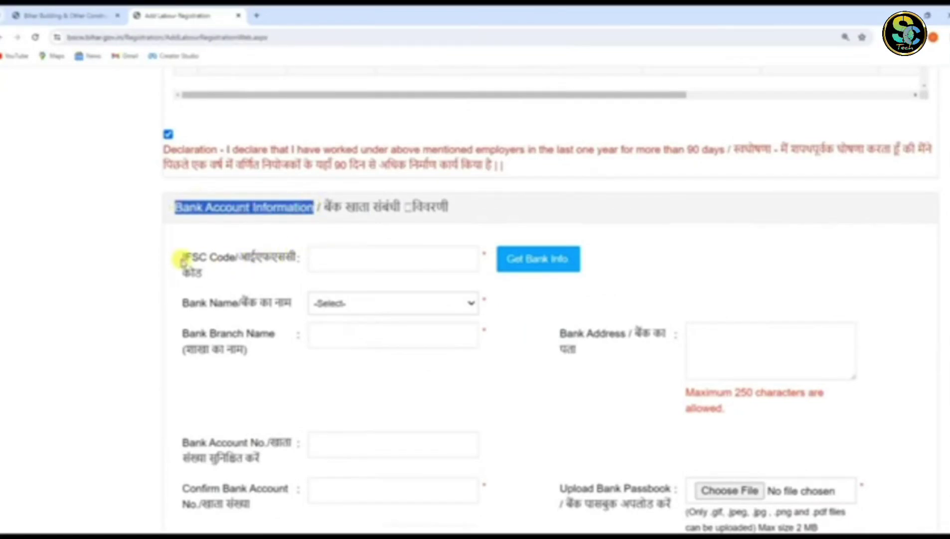
left_click_drag(183, 254, 269, 269)
left_click(343, 254)
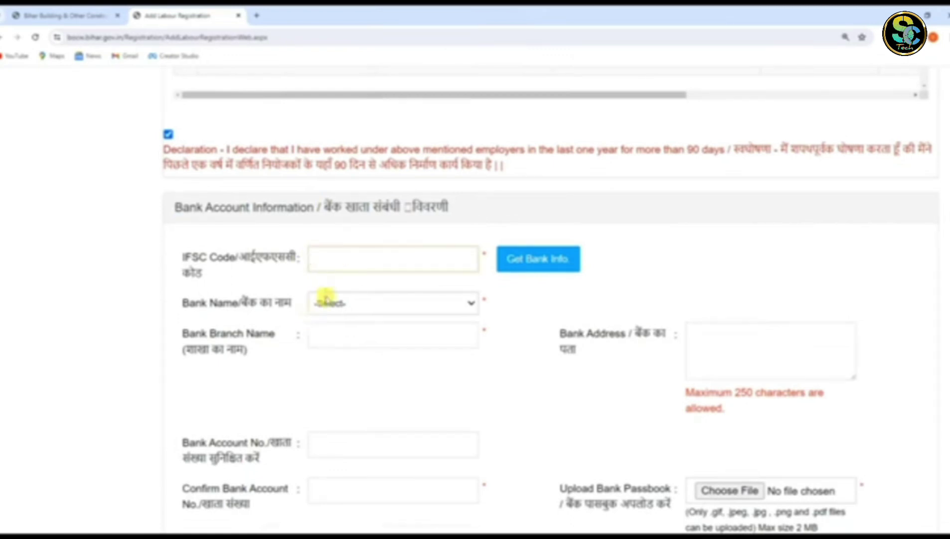
left_click(324, 302)
left_click(360, 138)
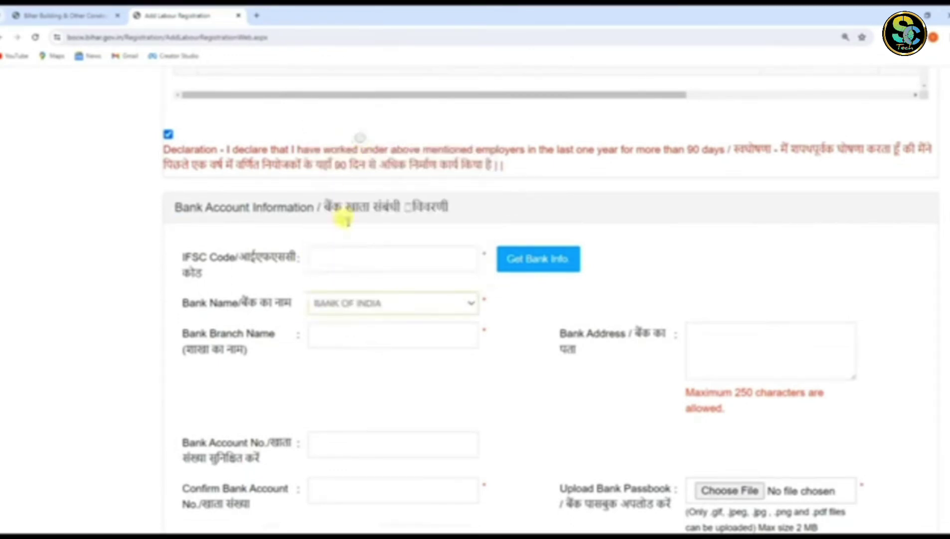
Review the bank branch, bank address, account number confirmation and bank passbook upload fields without filling them in
left_click(322, 335)
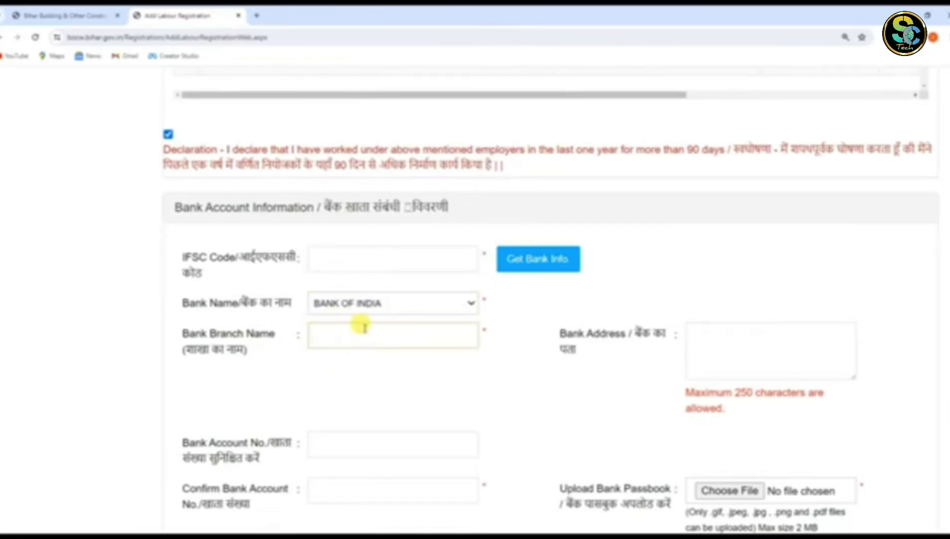
left_click(717, 332)
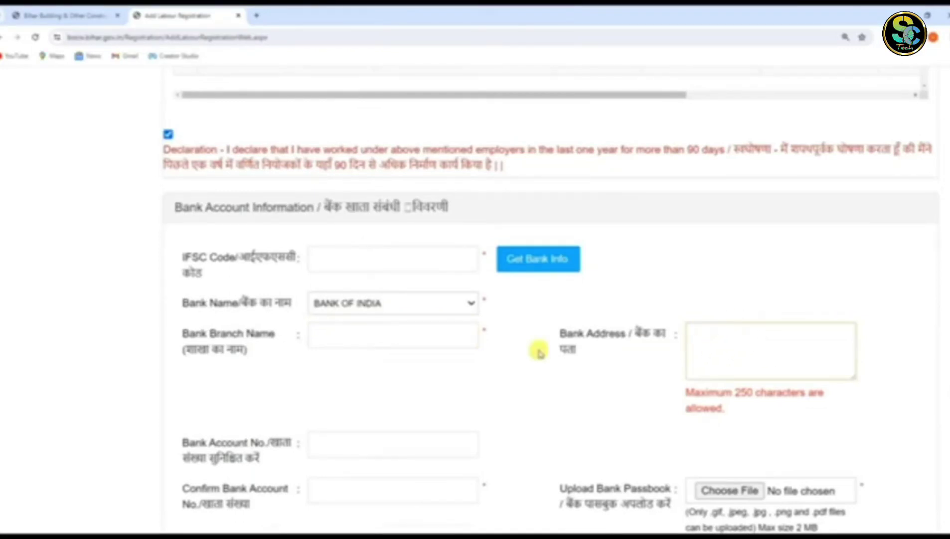
scroll(408, 371, "down", 2)
left_click(317, 342)
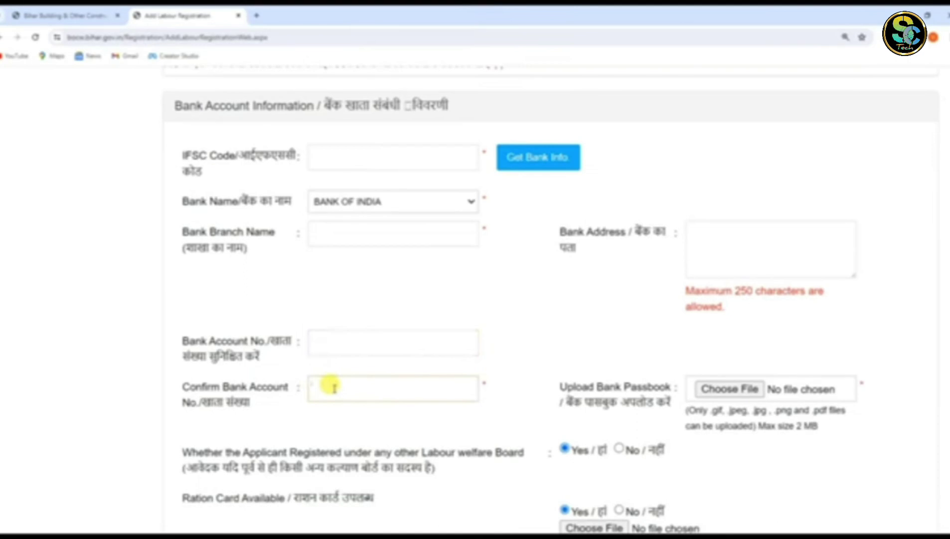
left_click_drag(559, 387, 666, 387)
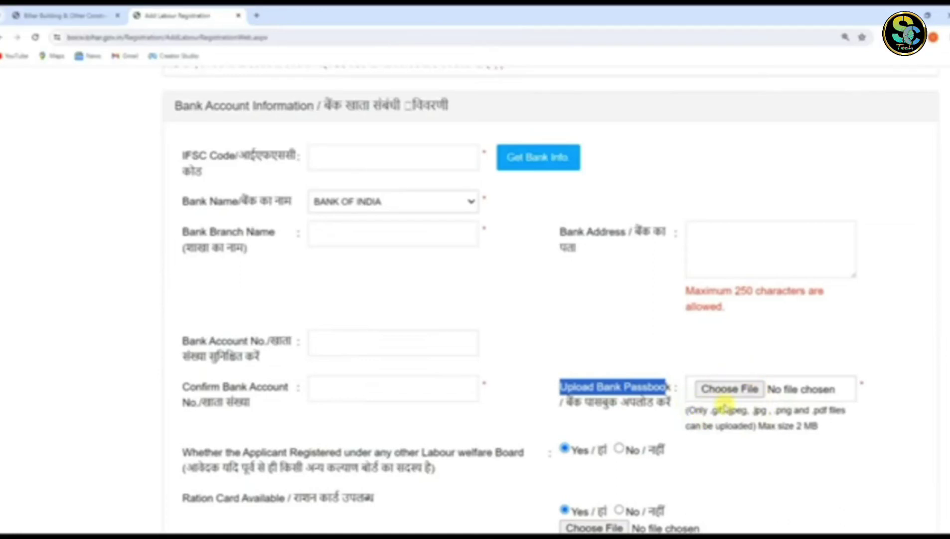
Review the bank passbook upload size limit, the other welfare board registration question and the ration card question without filling them in
left_click_drag(777, 426, 836, 427)
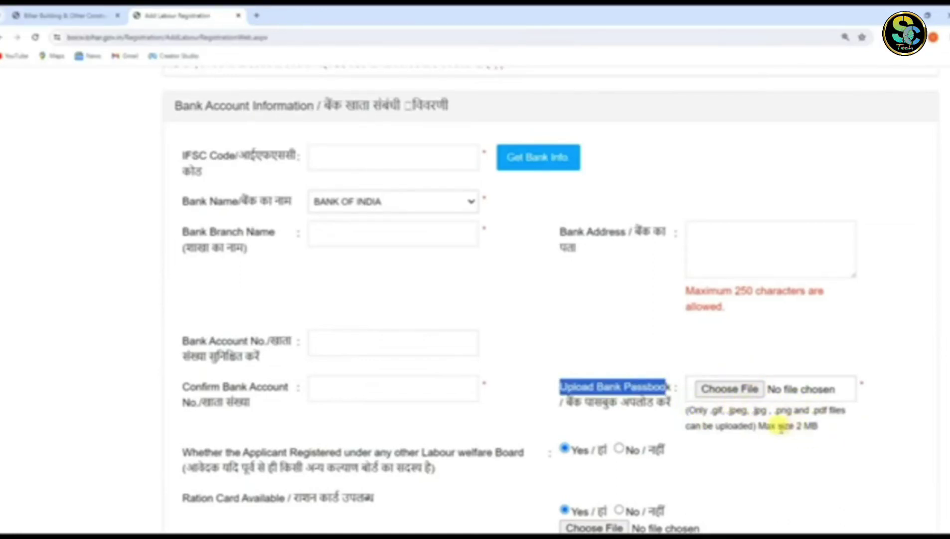
left_click_drag(781, 426, 817, 427)
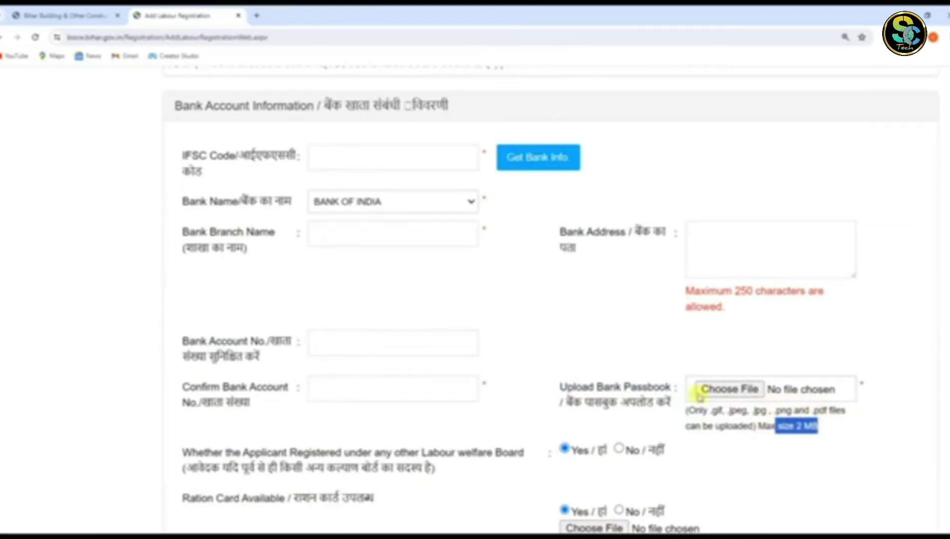
scroll(510, 362, "down", 2)
left_click_drag(185, 351, 521, 360)
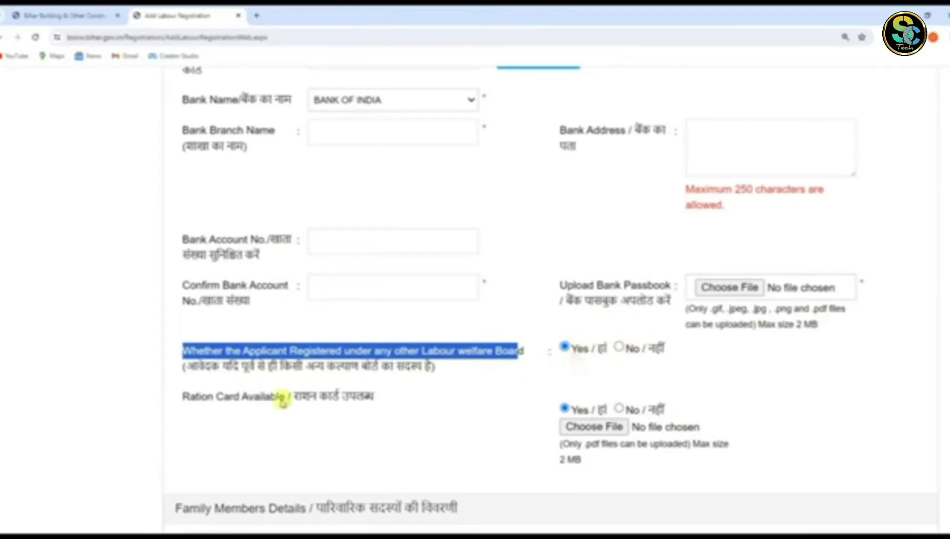
left_click_drag(293, 397, 382, 399)
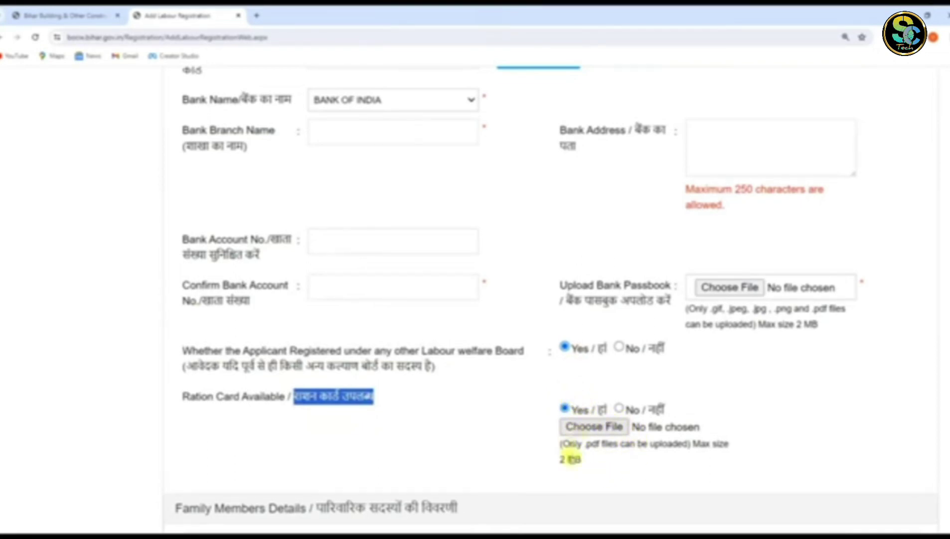
left_click(601, 457)
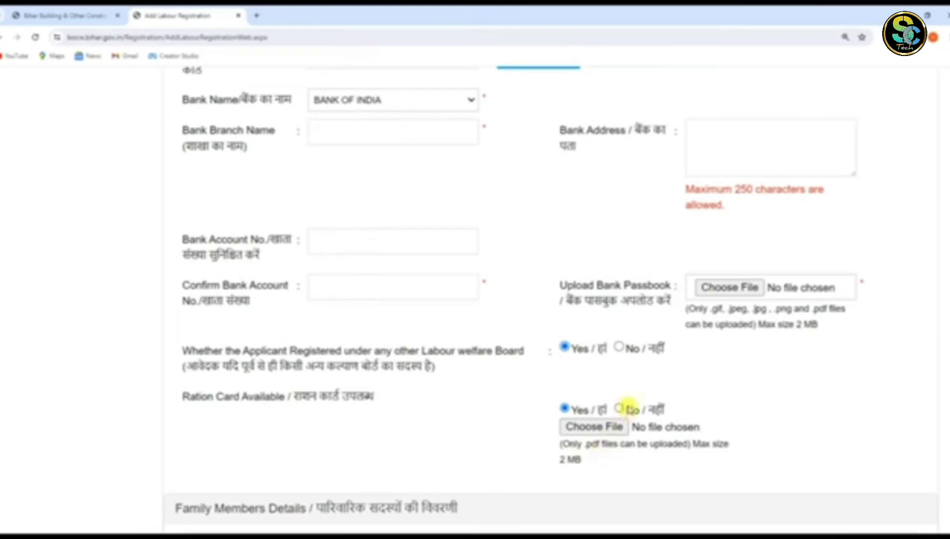
Switch the ration card availability to No and back to Yes
left_click(619, 408)
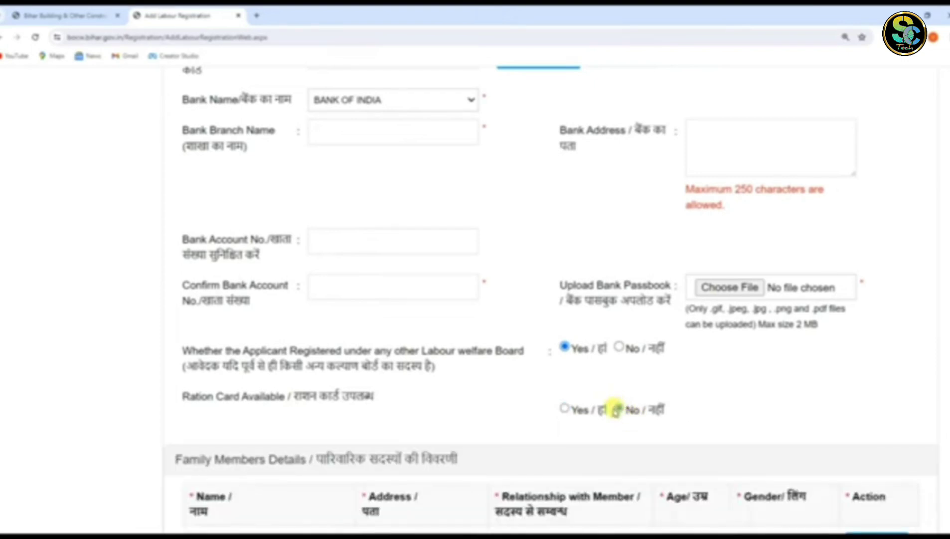
left_click(564, 409)
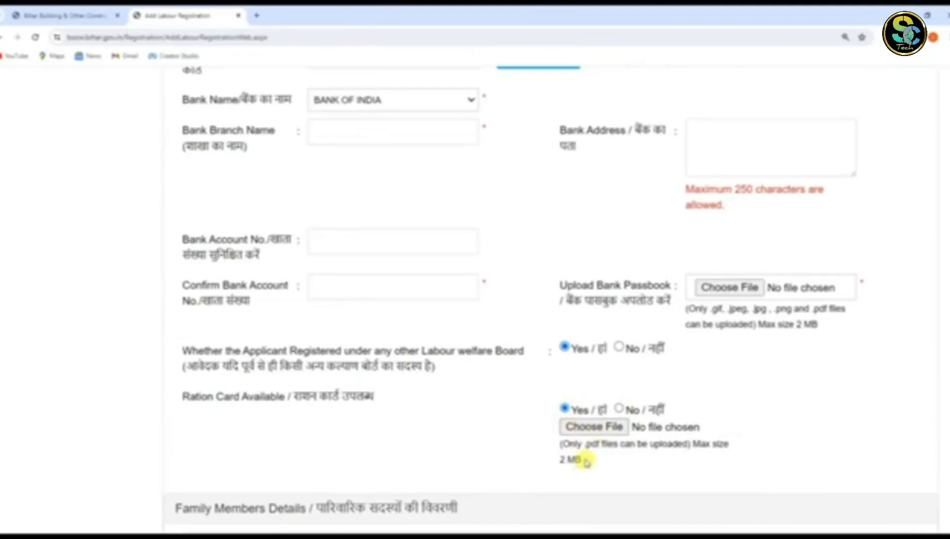
Examine the fields required in the Family Members Details and Nominee / Dependent details sections, leaving them empty
scroll(500, 421, "down", 4)
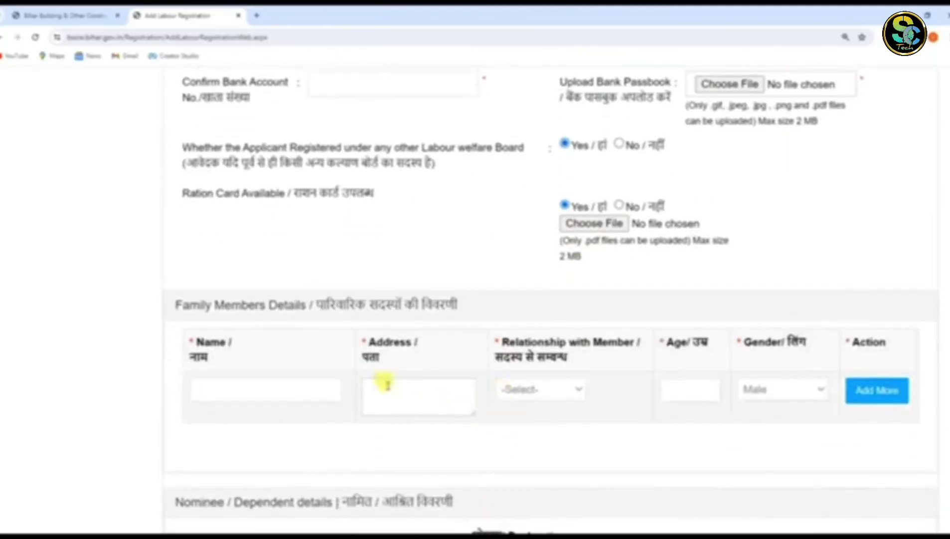
left_click_drag(175, 301, 301, 299)
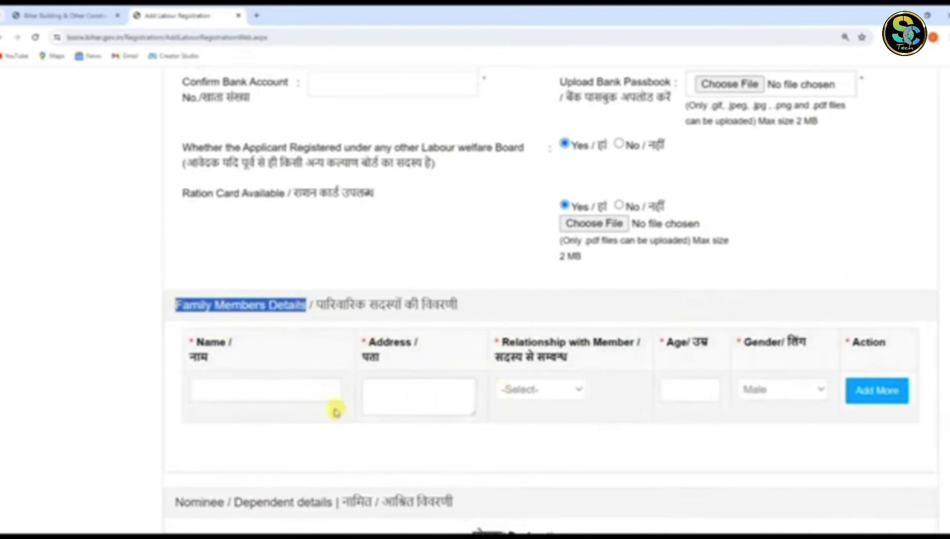
left_click(550, 434)
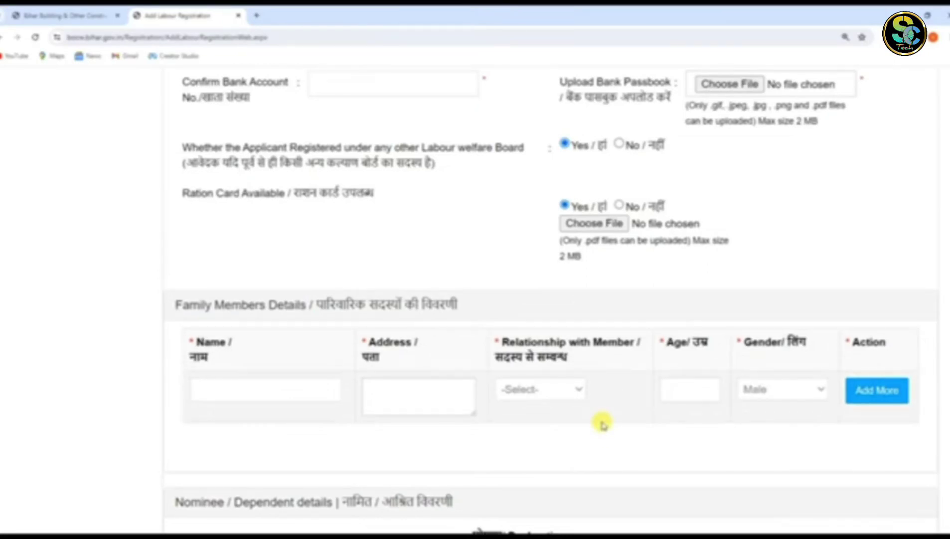
scroll(598, 399, "down", 4)
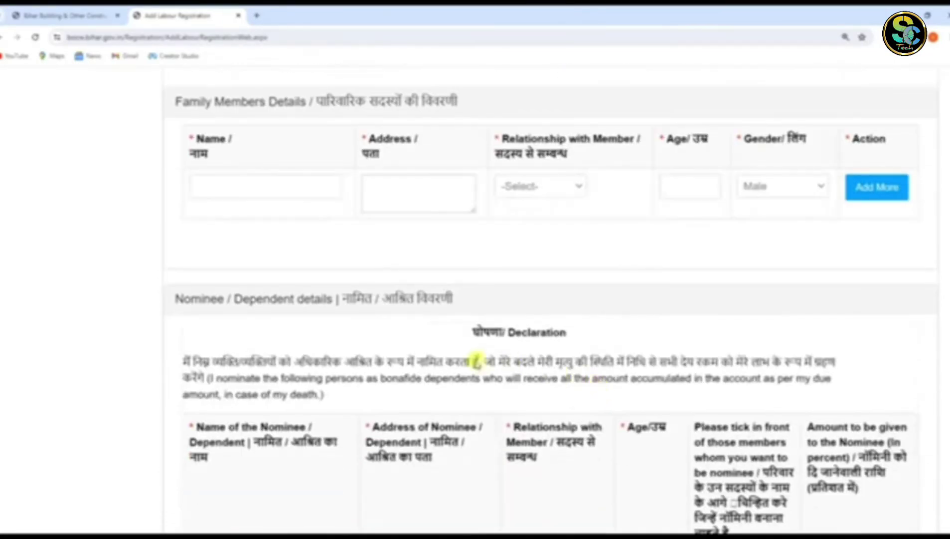
left_click_drag(175, 299, 331, 300)
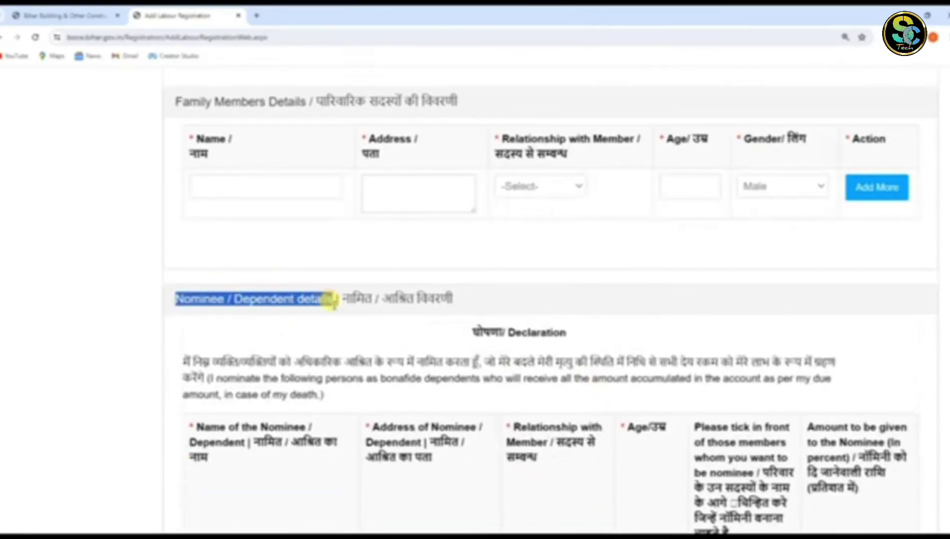
scroll(362, 335, "down", 3)
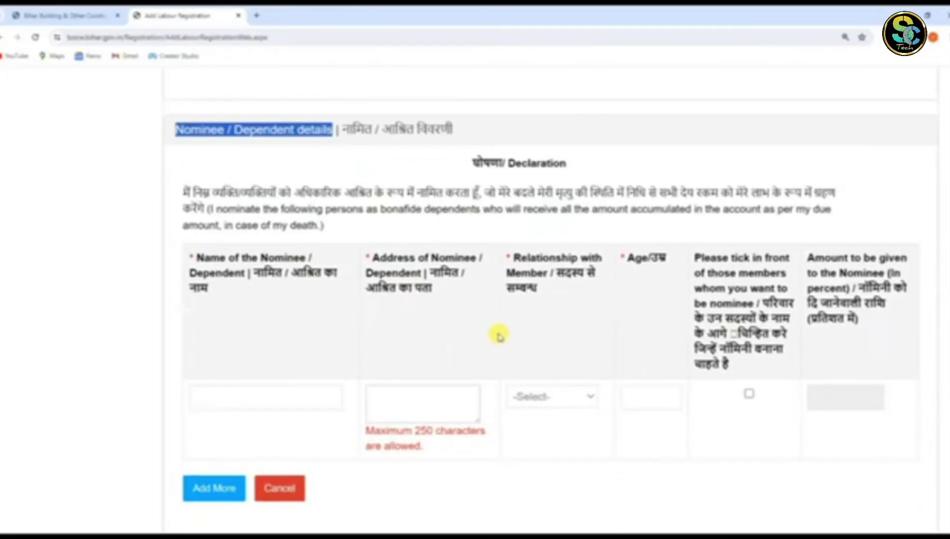
Submit the registration form with the truth declaration ticked and CSC membership set to No
scroll(496, 333, "down", 4)
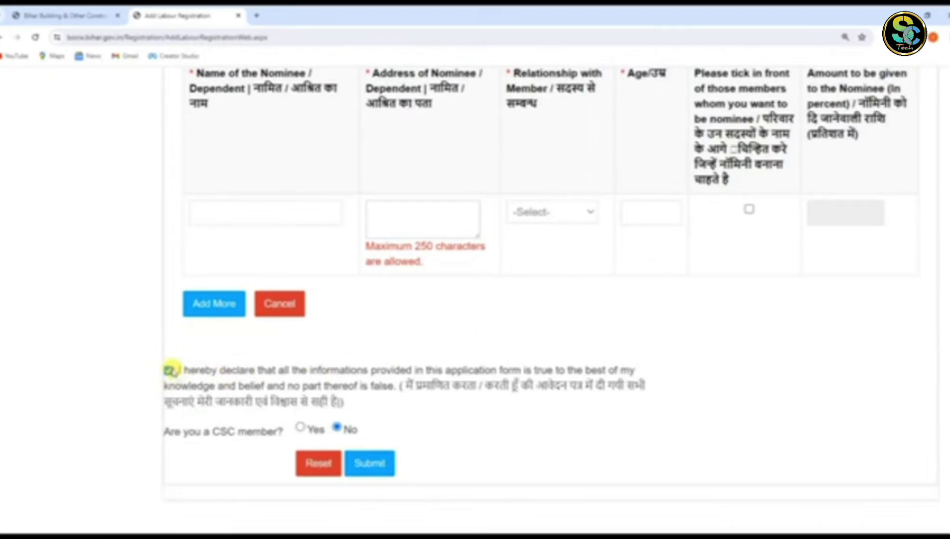
left_click_drag(170, 432, 278, 440)
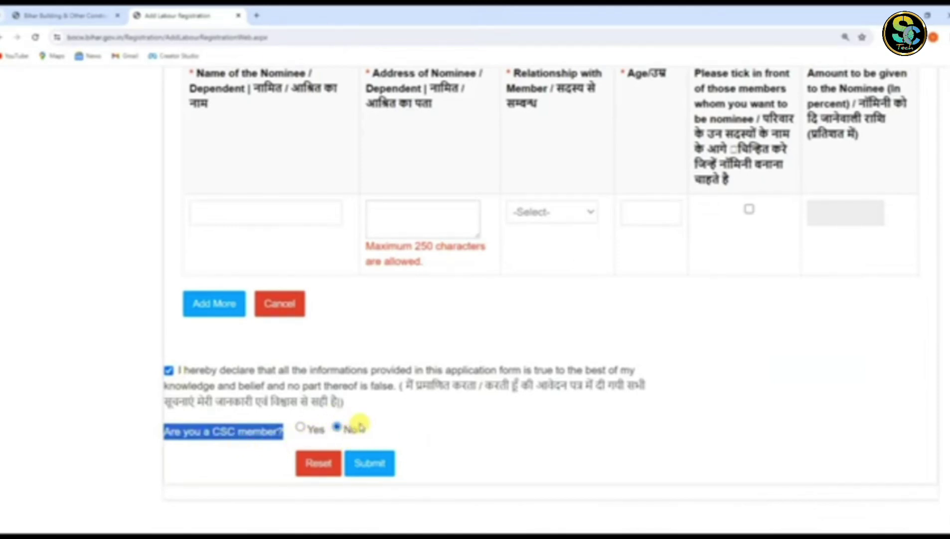
left_click(351, 438)
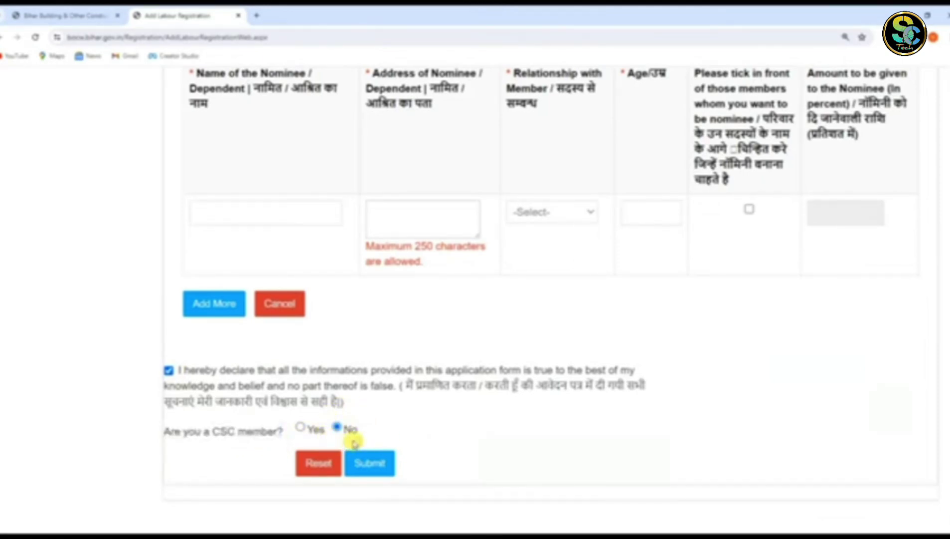
left_click(370, 463)
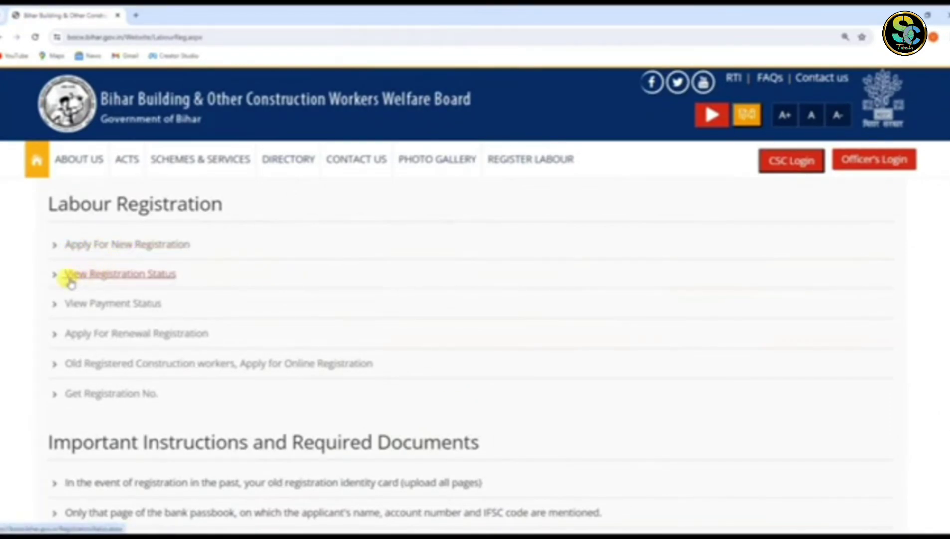
Open the registration status page from the Labour Registration list and go through its mobile number and registration number fields
left_click(120, 278)
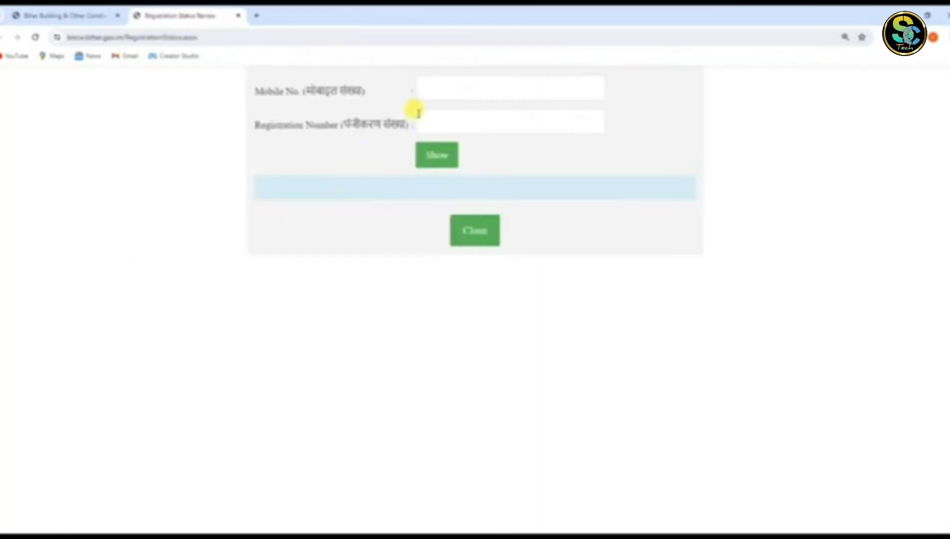
left_click(441, 85)
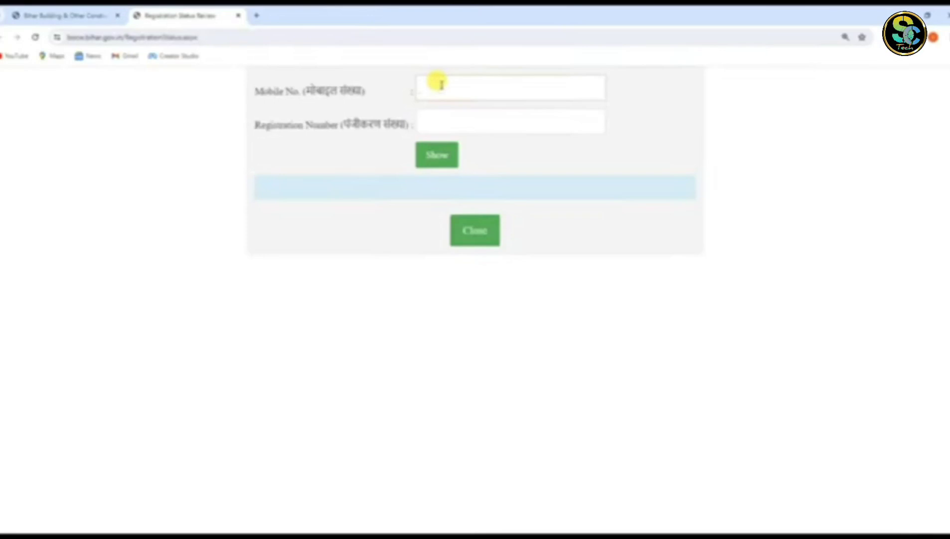
left_click(442, 118)
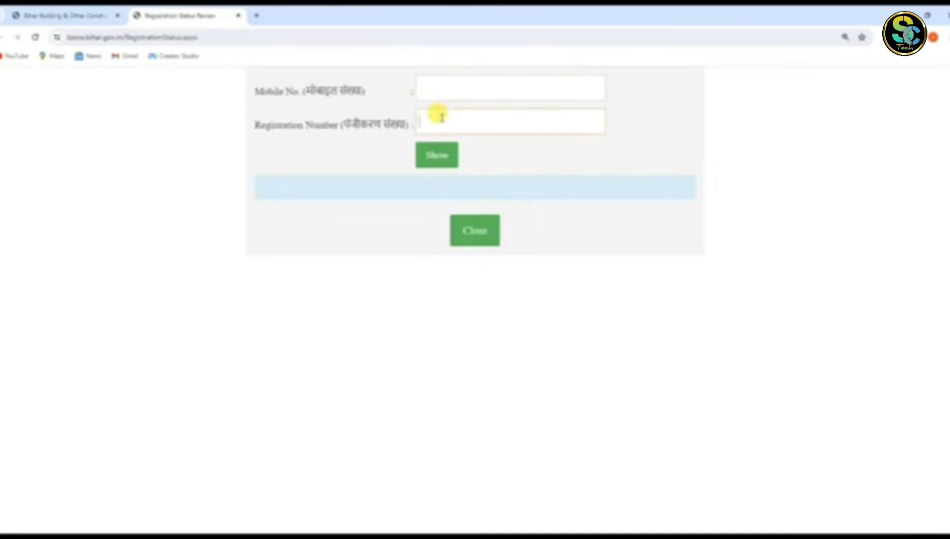